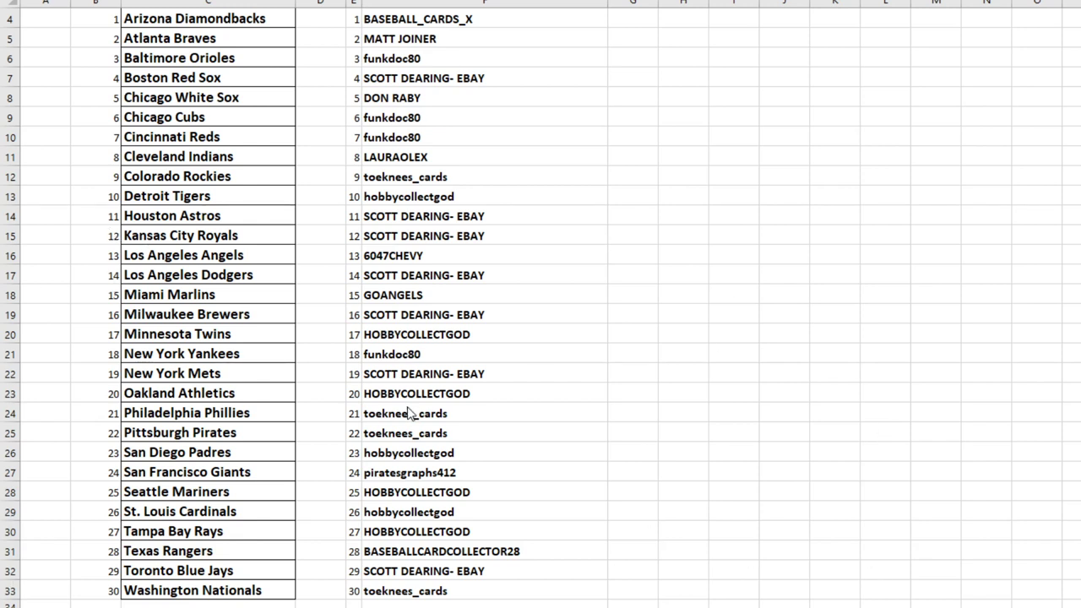
Step: Review the participant entries in column F from row 4 to row 33 beside the baseball team list
scroll(4, 306, "up", 1)
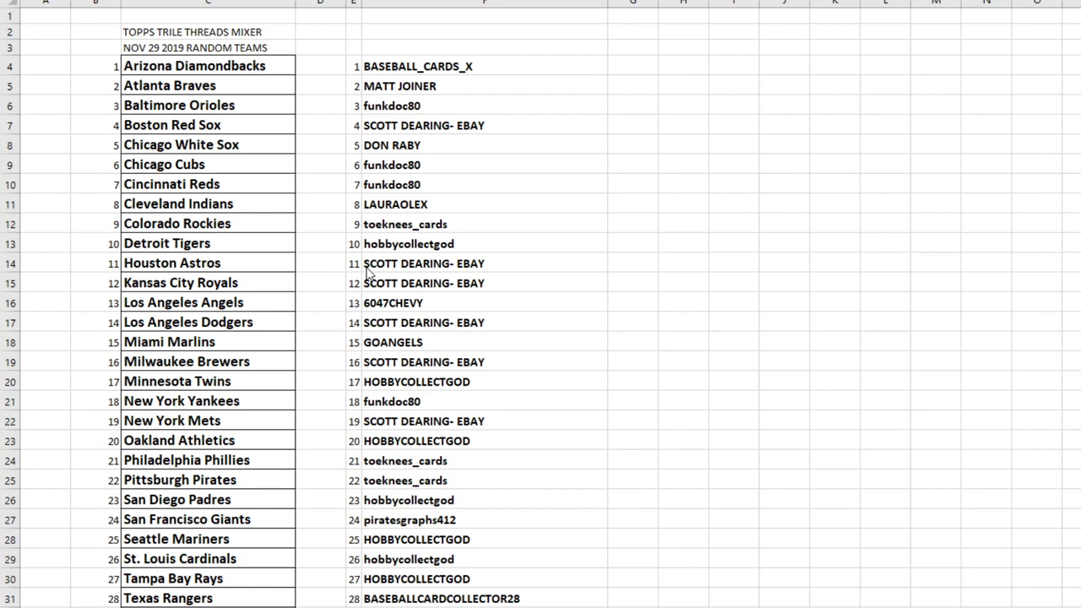
left_click(425, 68)
scroll(551, 95, "down", 1)
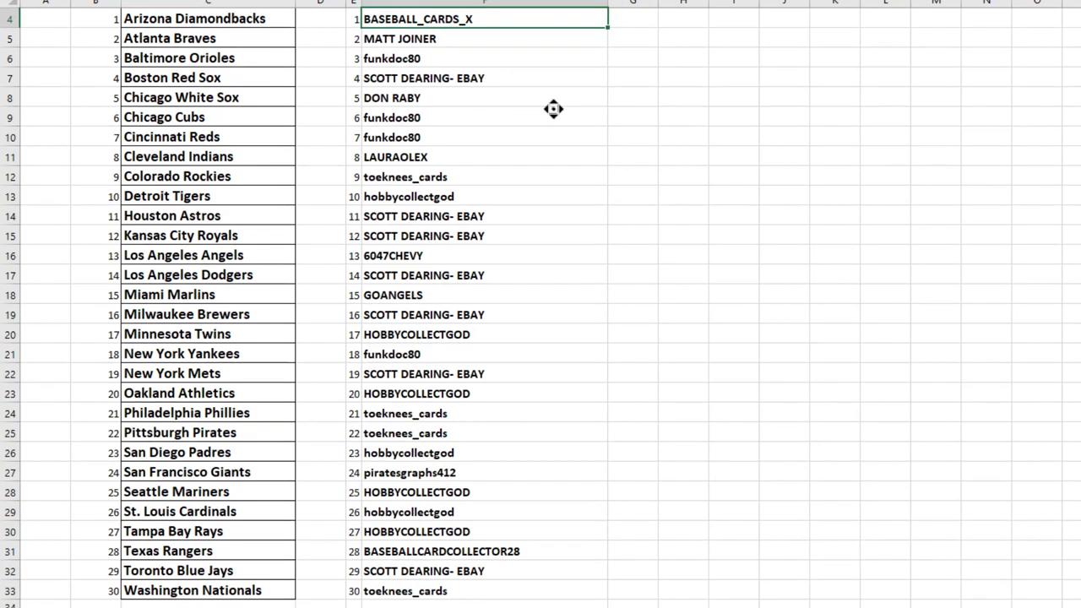
left_click(524, 509)
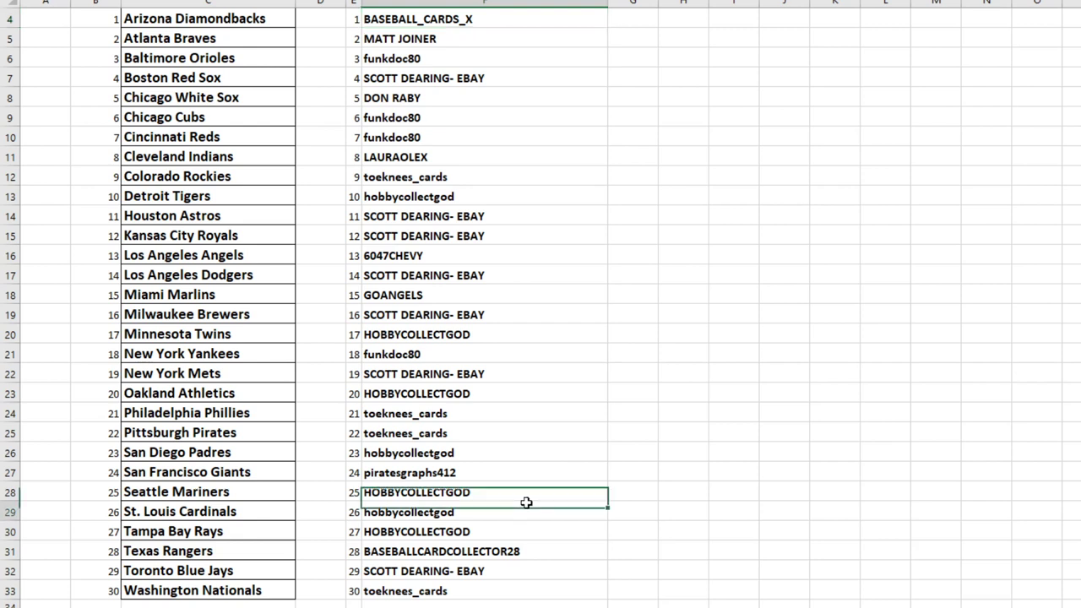
left_click(507, 191)
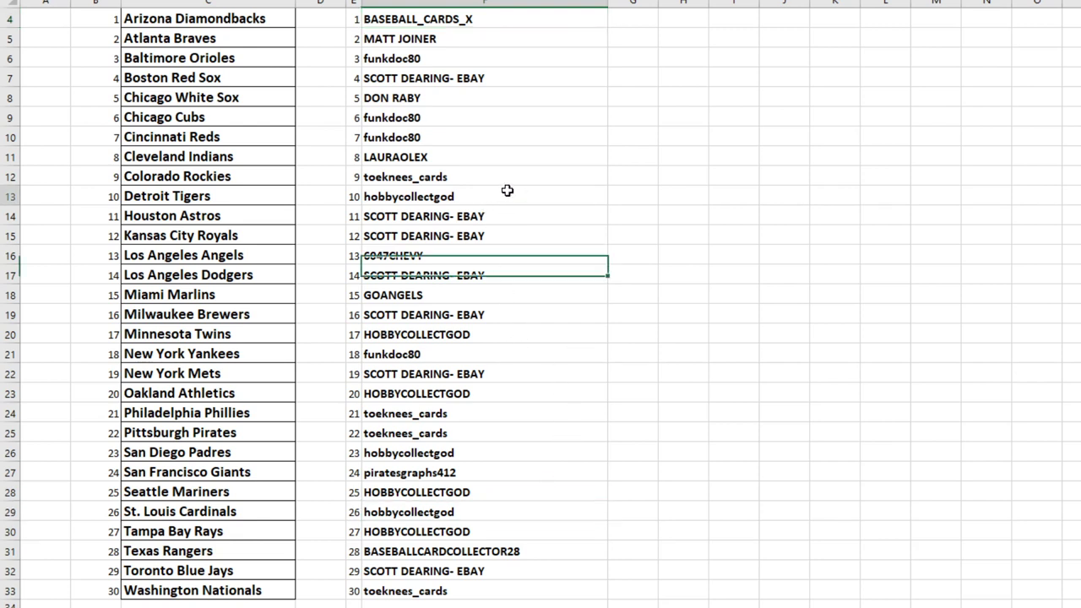
scroll(504, 92, "up", 1)
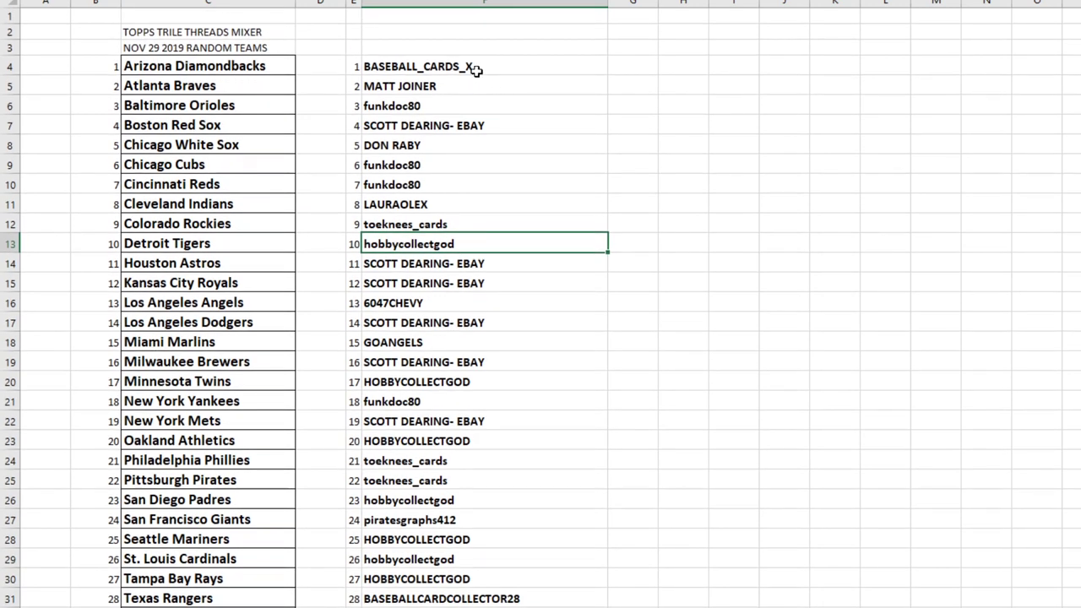
left_click(477, 70)
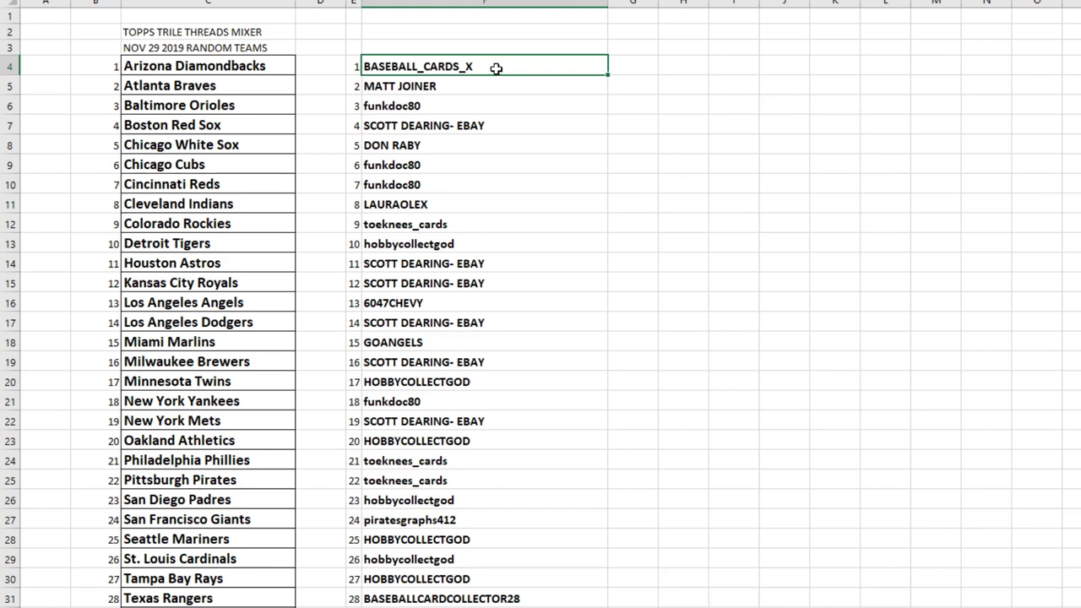
scroll(505, 75, "down", 4)
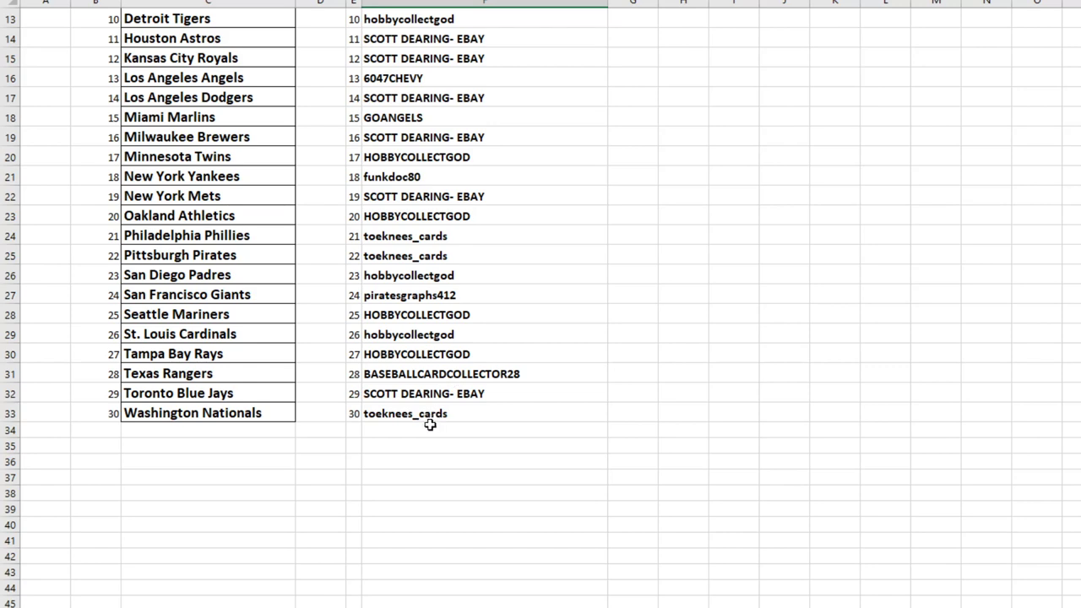
left_click(429, 417)
scroll(449, 394, "up", 2)
scroll(450, 395, "up", 2)
Step: Copy the participant entries in F4:F33
left_click(462, 68)
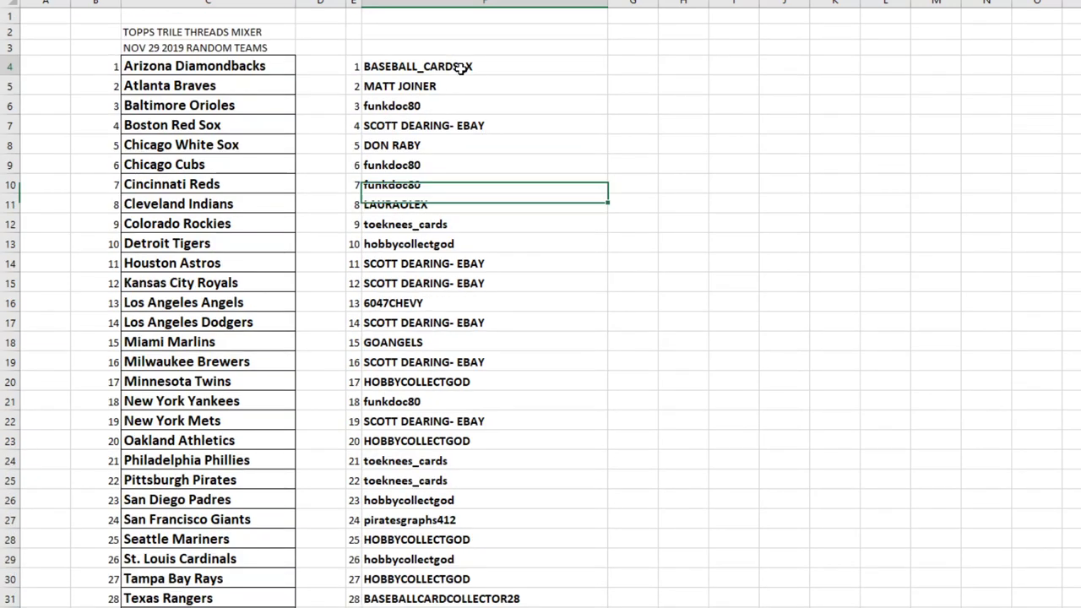
scroll(492, 169, "down", 5)
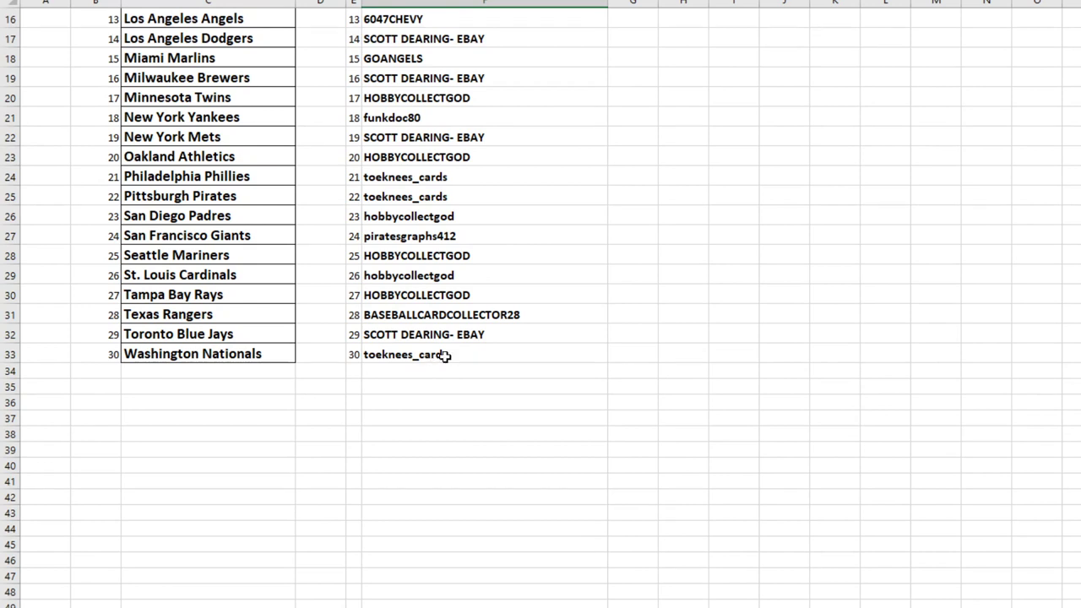
left_click(475, 359, "shift")
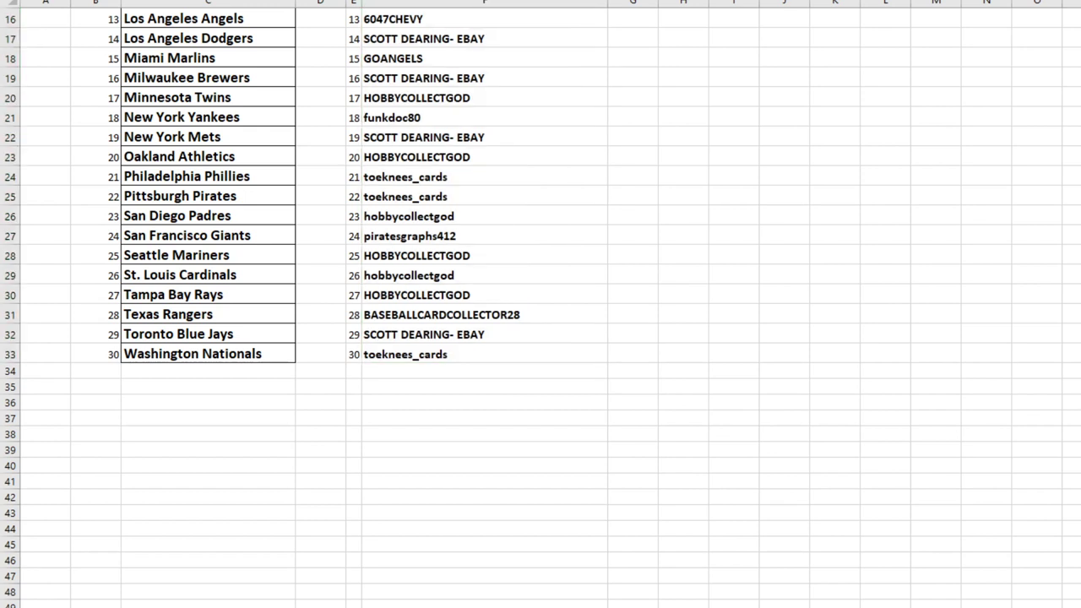
left_click(478, 345, "shift")
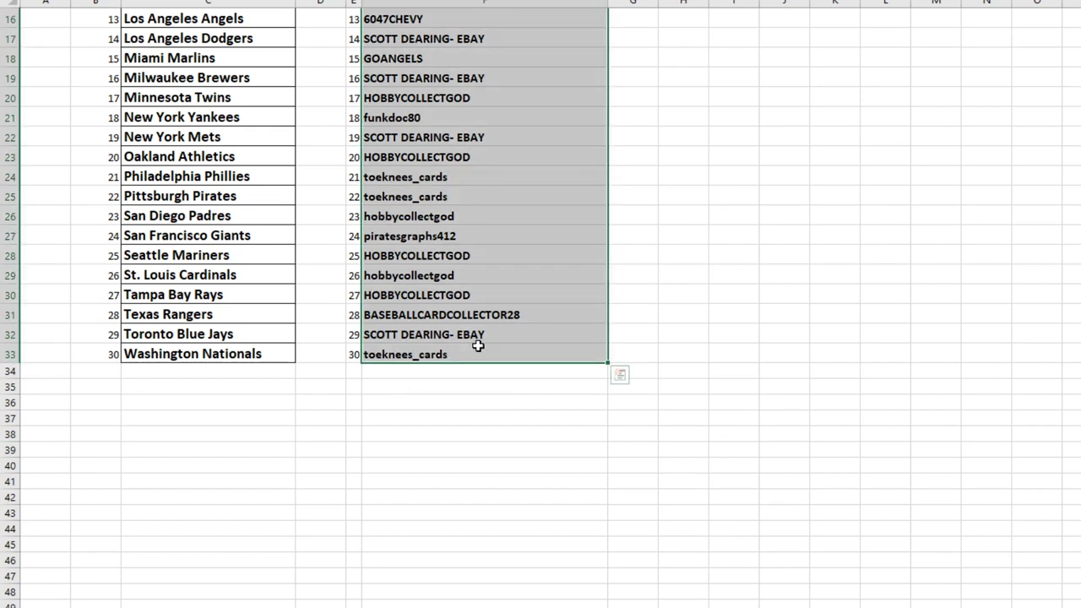
right_click(520, 165)
left_click(558, 193)
scroll(557, 193, "up", 5)
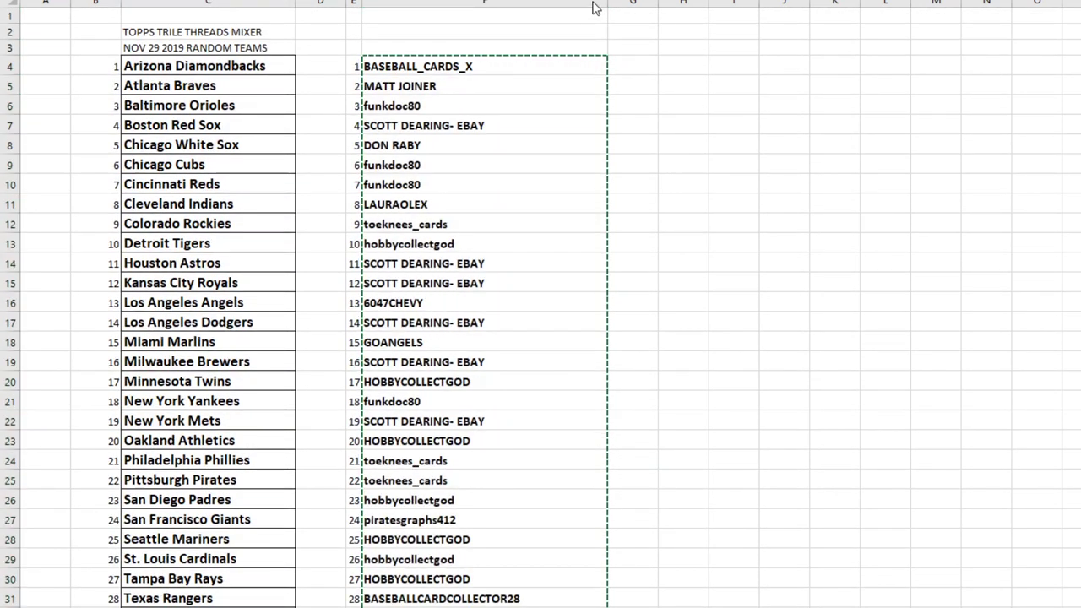
Step: Switch to RANDOM.ORG in the browser, roll 2 virtual dice, and paste the copied participants into the List Randomizer
key("alt+Tab")
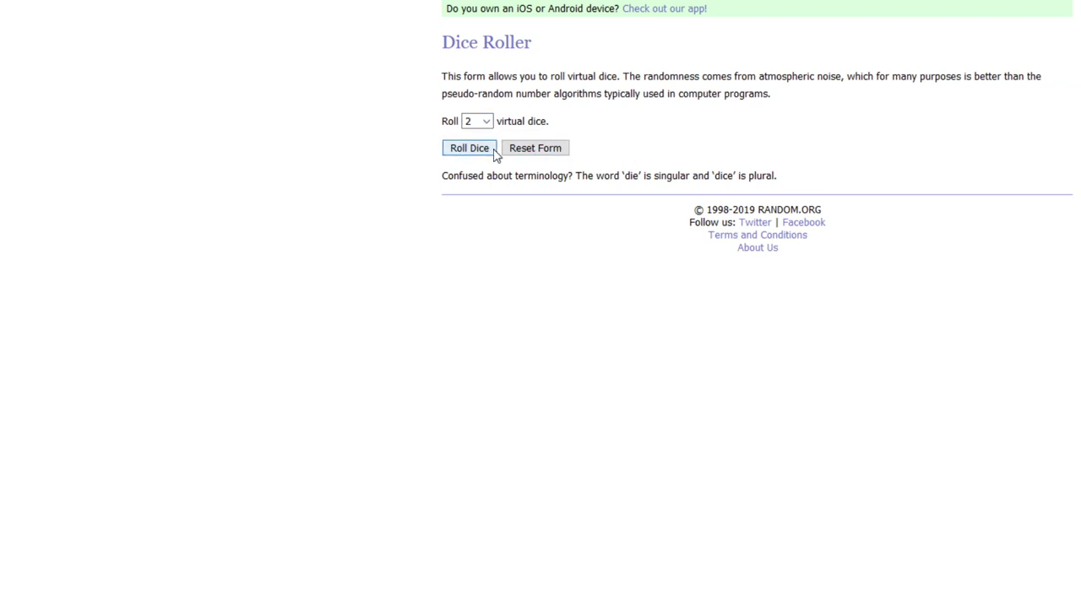
left_click(491, 152)
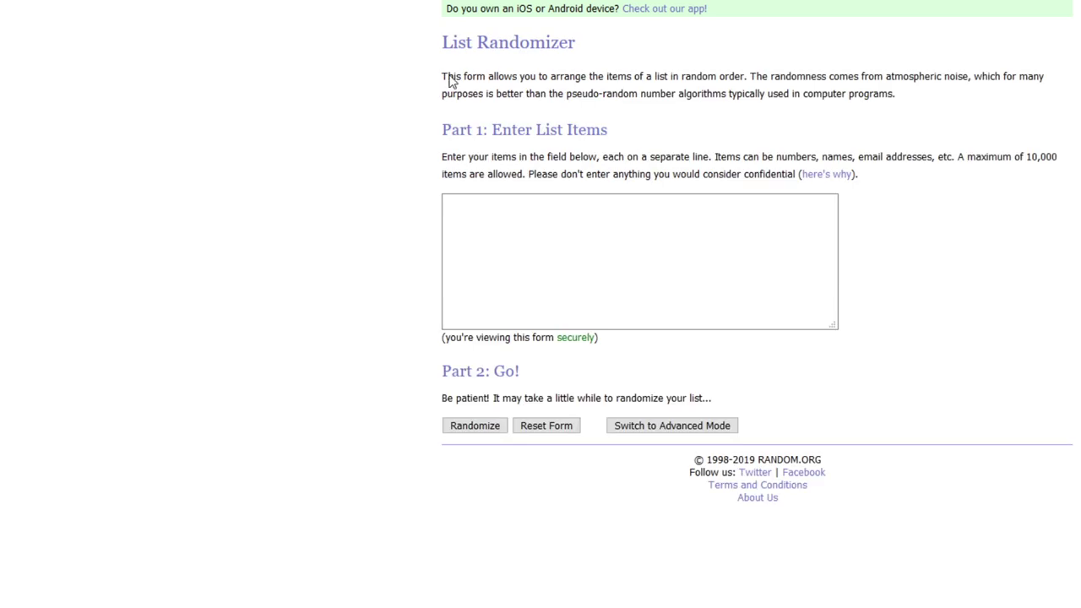
right_click(467, 211)
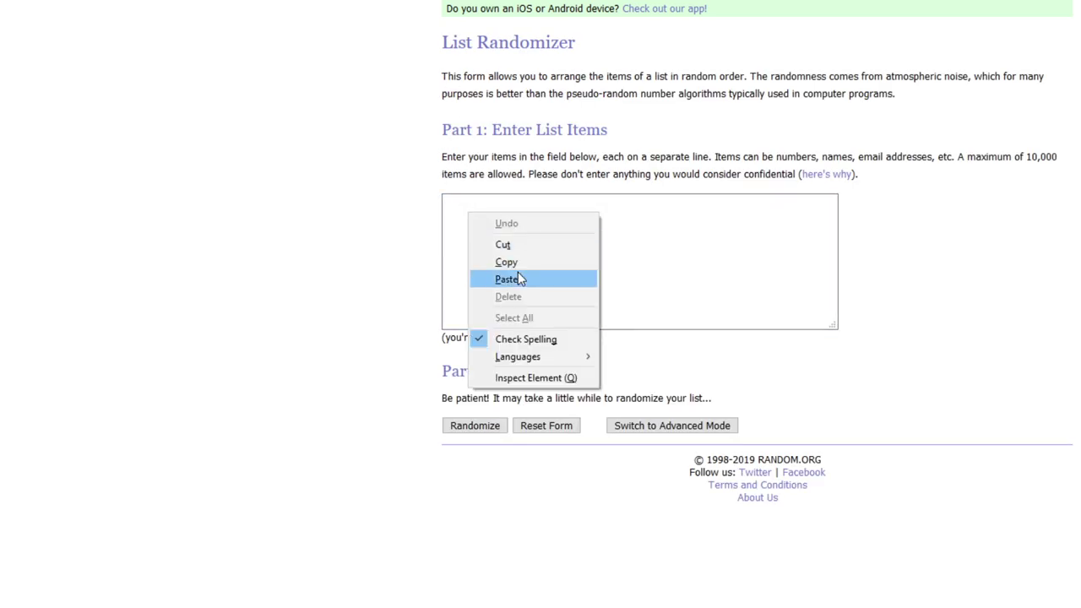
left_click(520, 280)
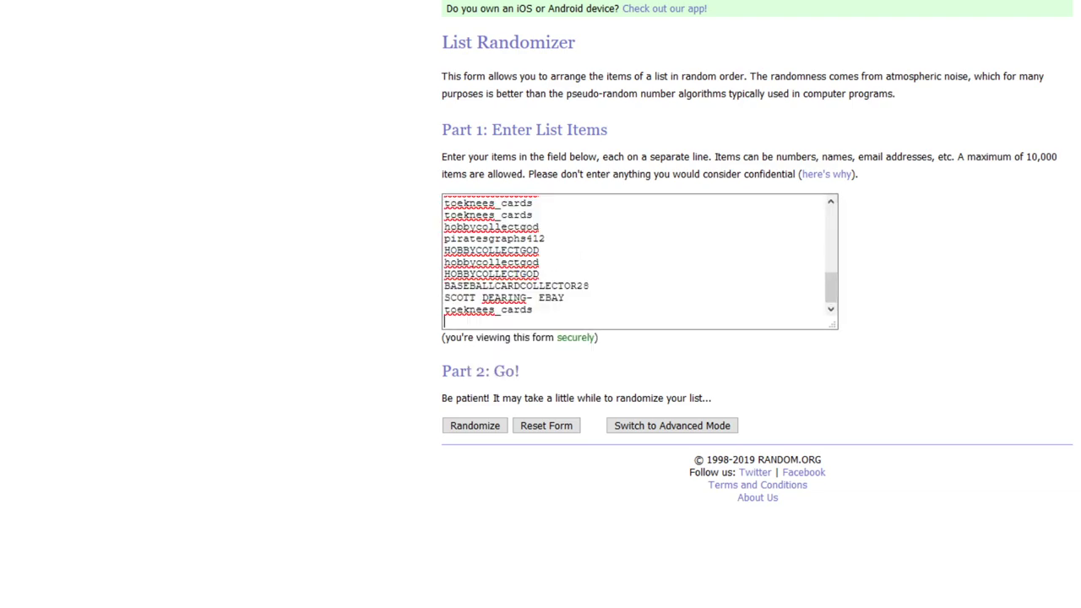
Step: Compare the pasted List Randomizer entries with the participant column in the Excel sheet, from first to last
left_click_drag(647, 5, 1075, 7)
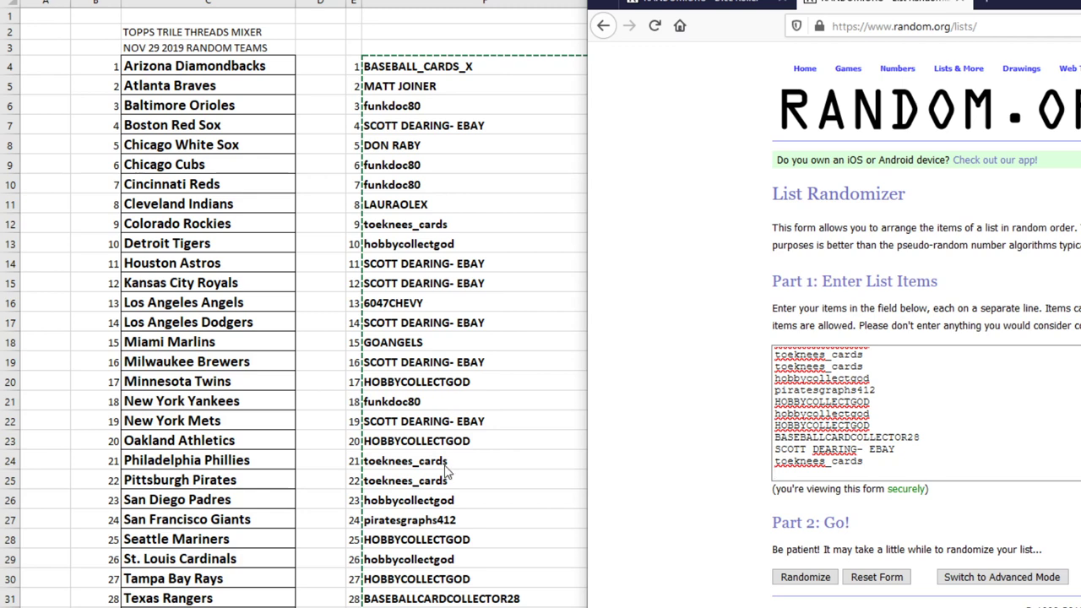
key("alt+Tab")
scroll(442, 507, "down", 2)
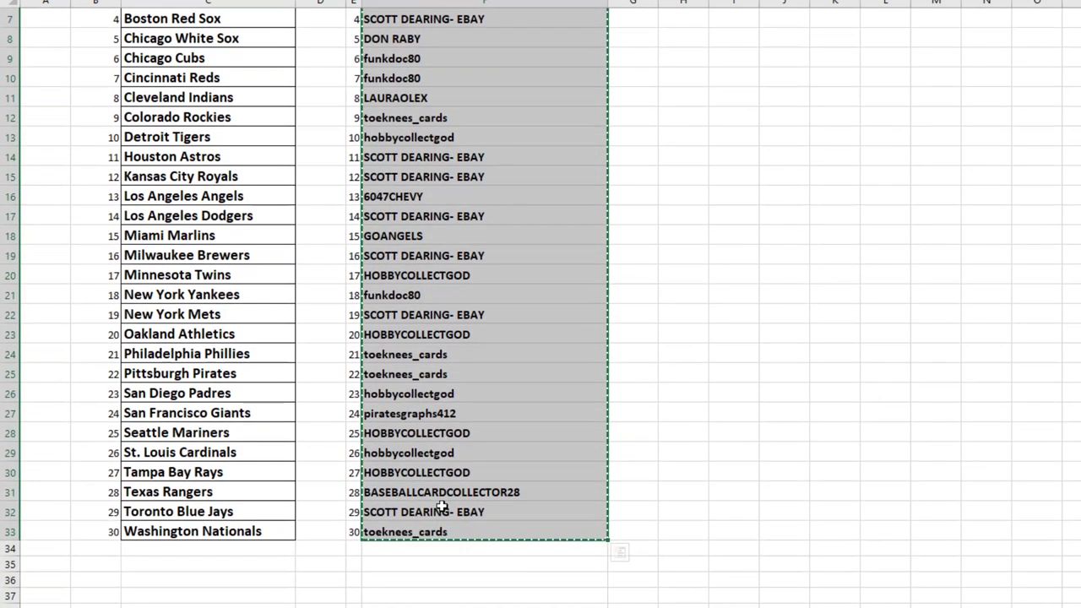
left_click(411, 296)
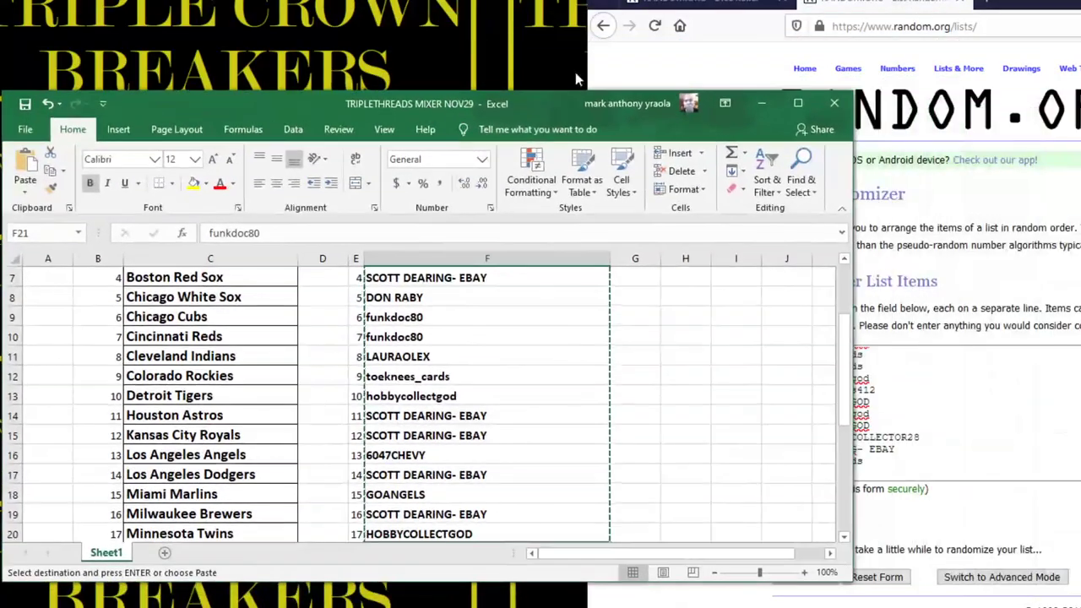
left_click(595, 75)
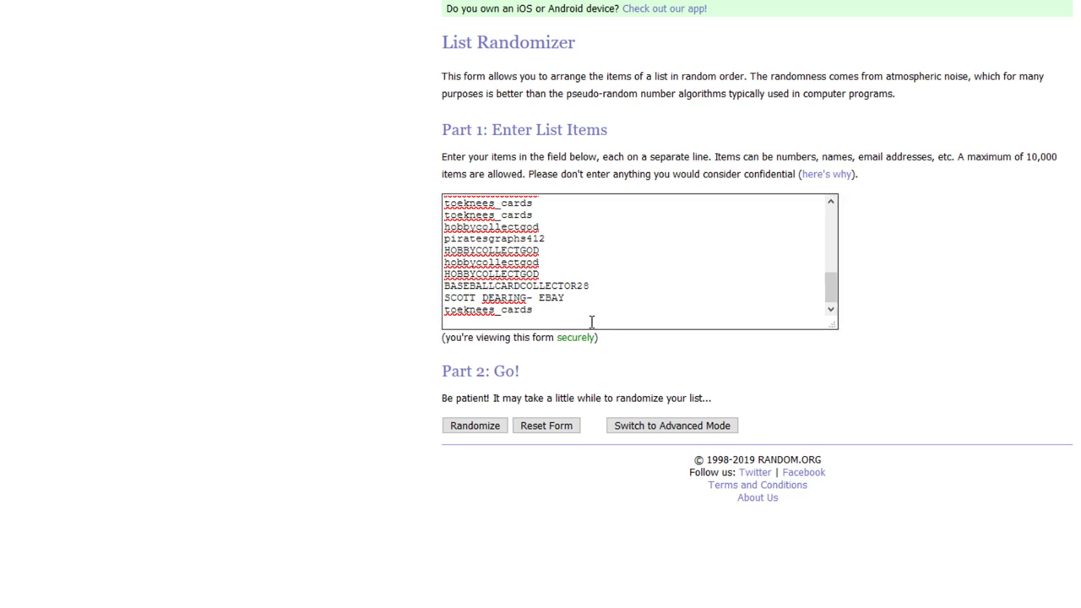
scroll(547, 306, "up", 5)
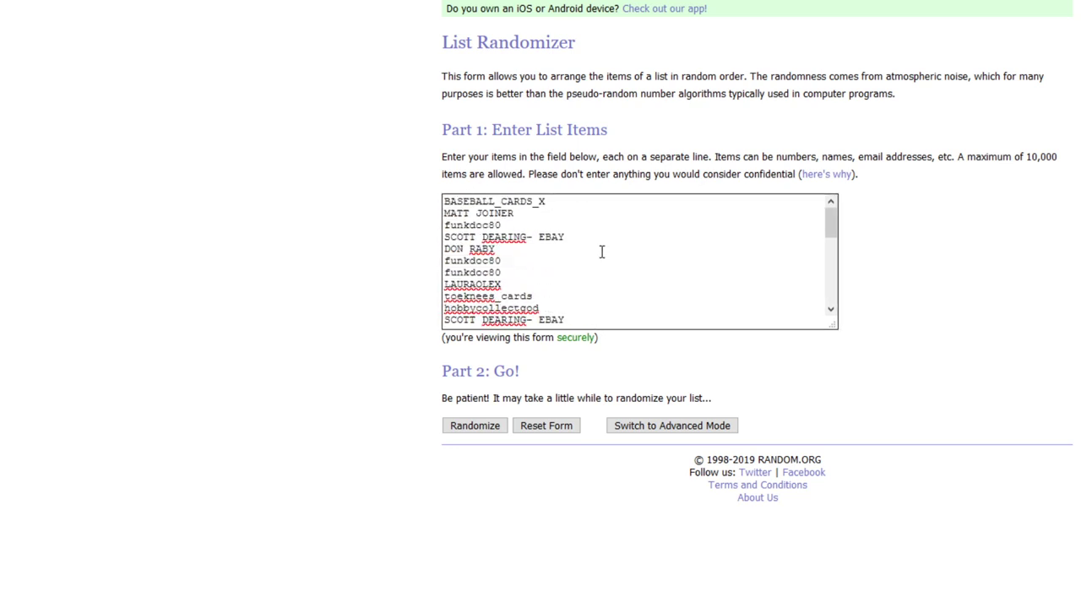
scroll(600, 258, "down", 5)
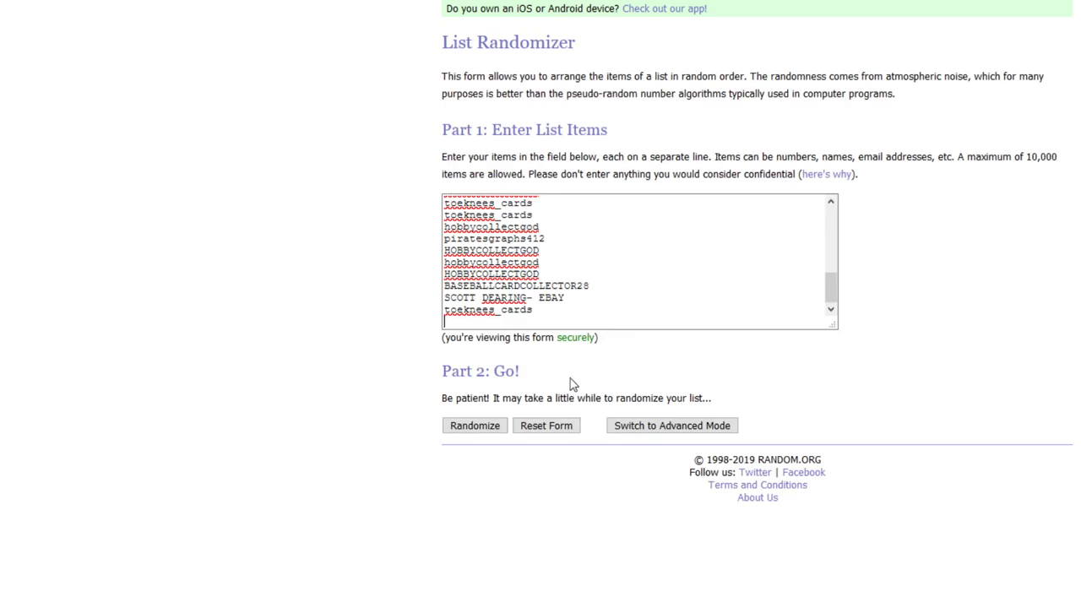
Step: Randomize the participant list 9 times in total and highlight the randomization count
left_click(486, 429)
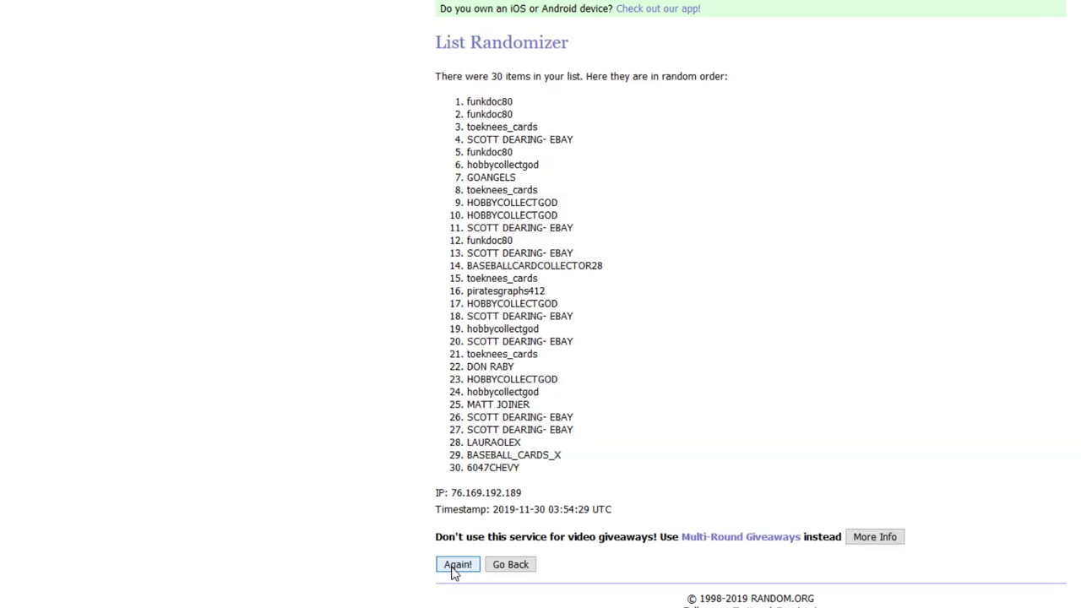
left_click(457, 566)
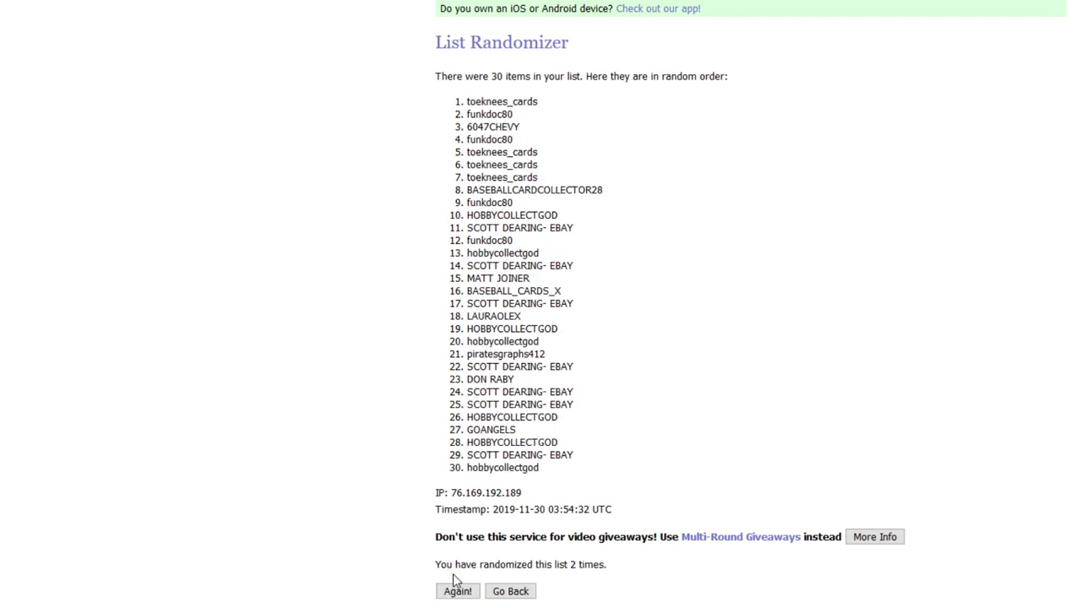
left_click(457, 593)
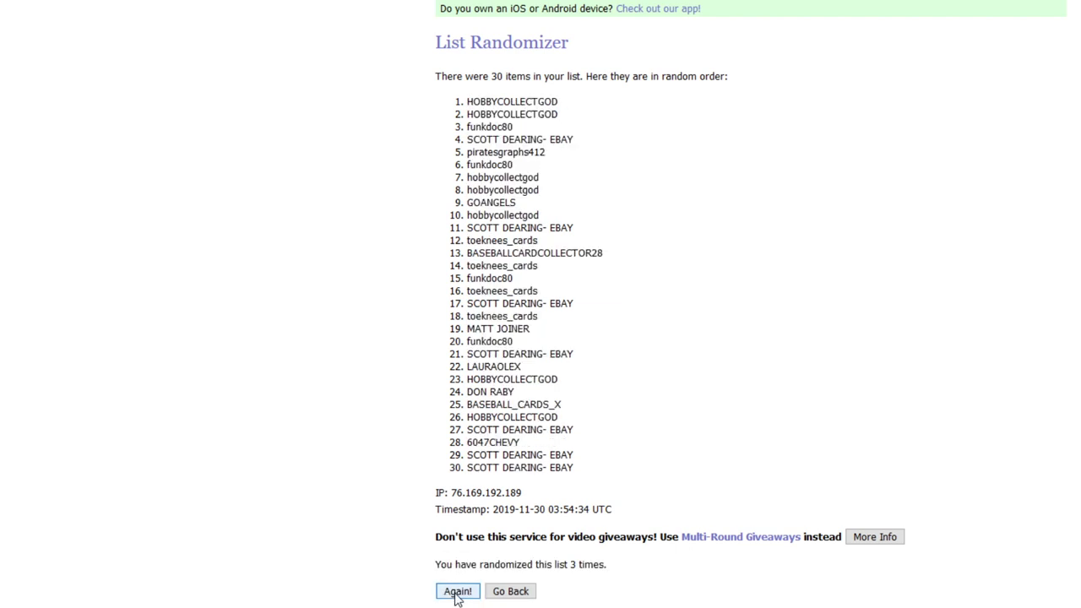
left_click(457, 592)
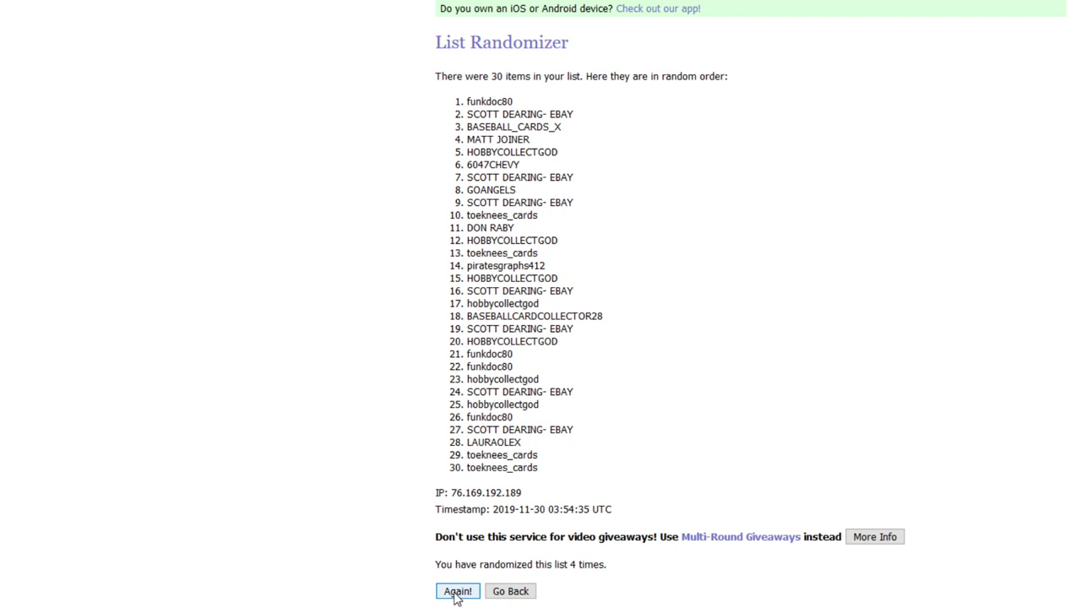
left_click(458, 592)
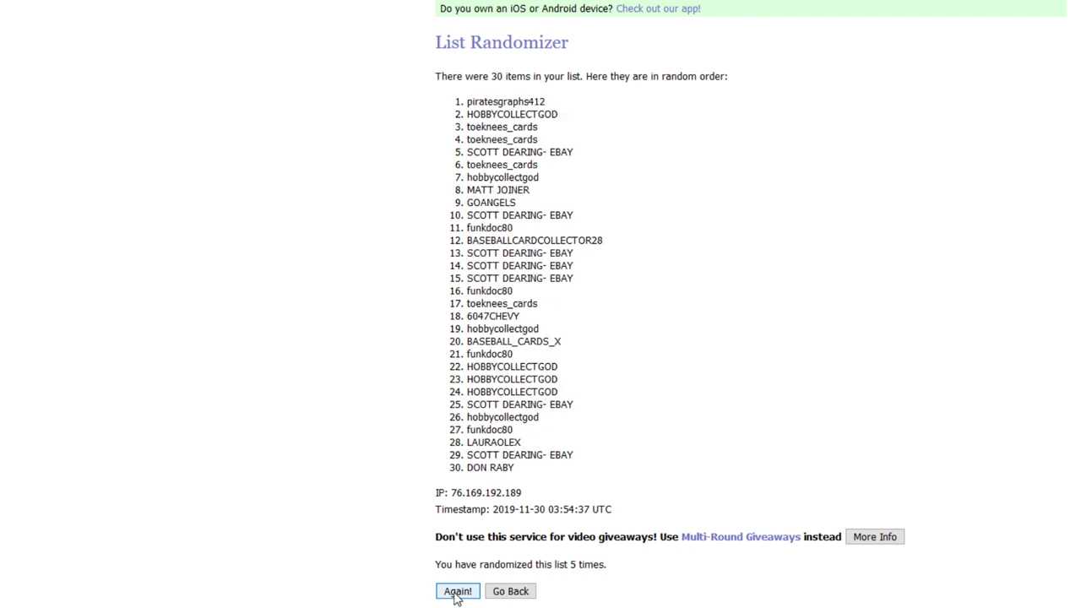
left_click(457, 592)
left_click(457, 592)
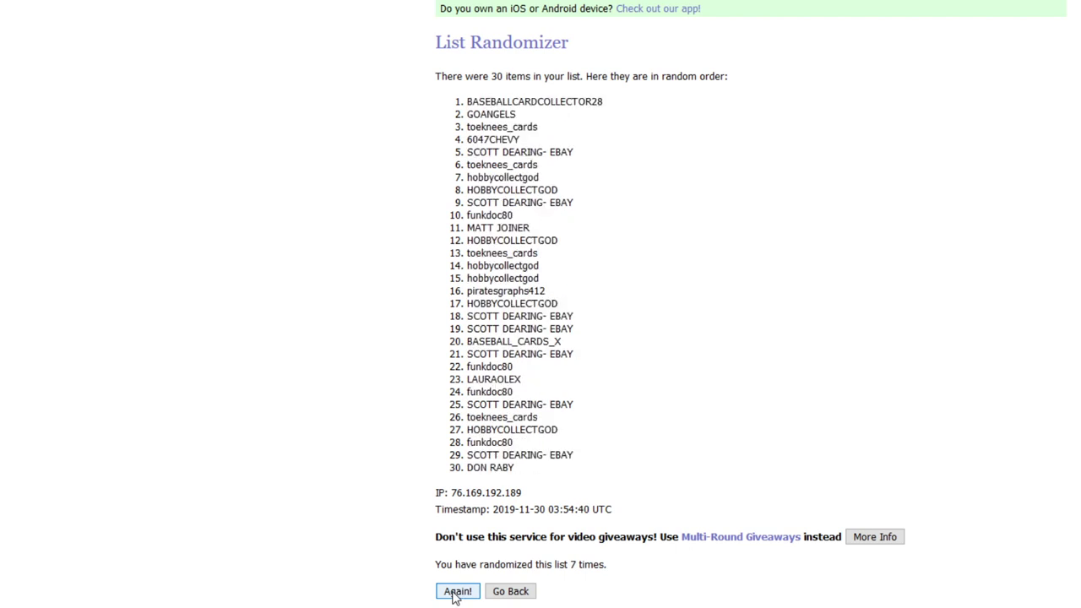
left_click(456, 592)
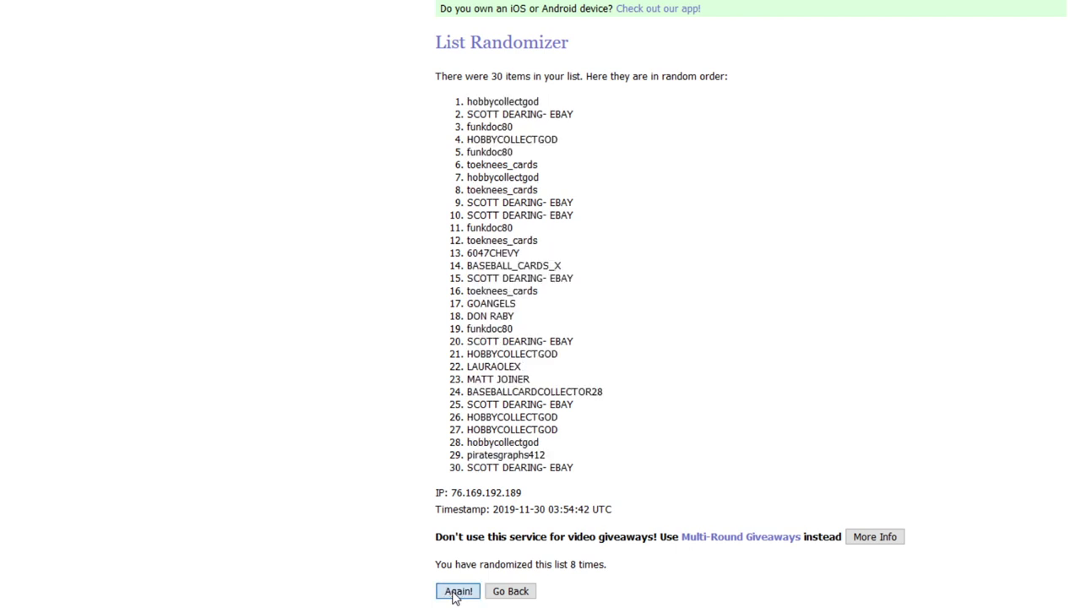
left_click(456, 592)
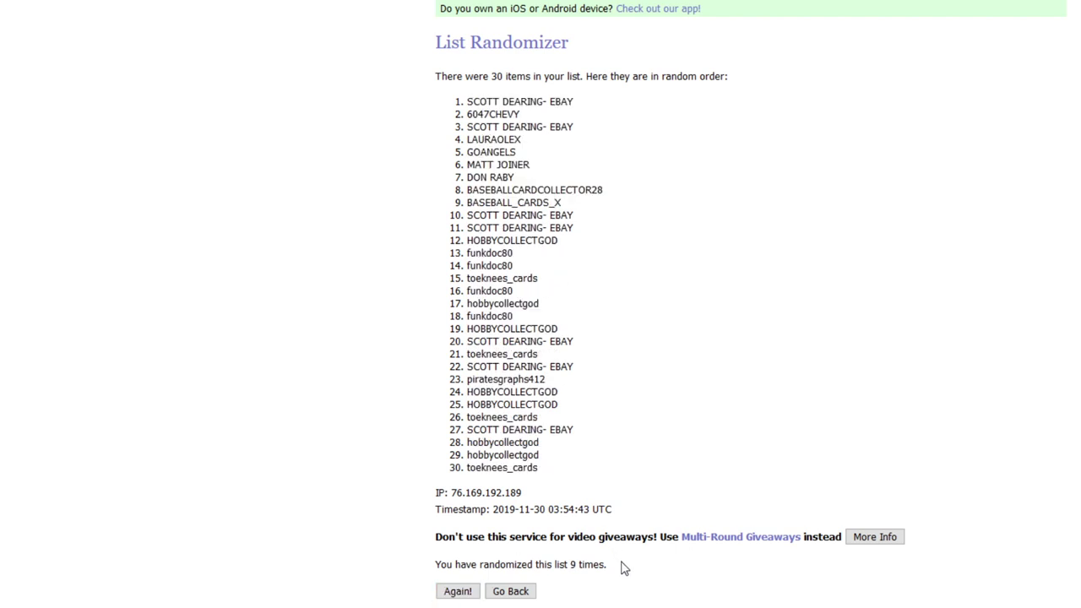
left_click_drag(610, 567, 567, 567)
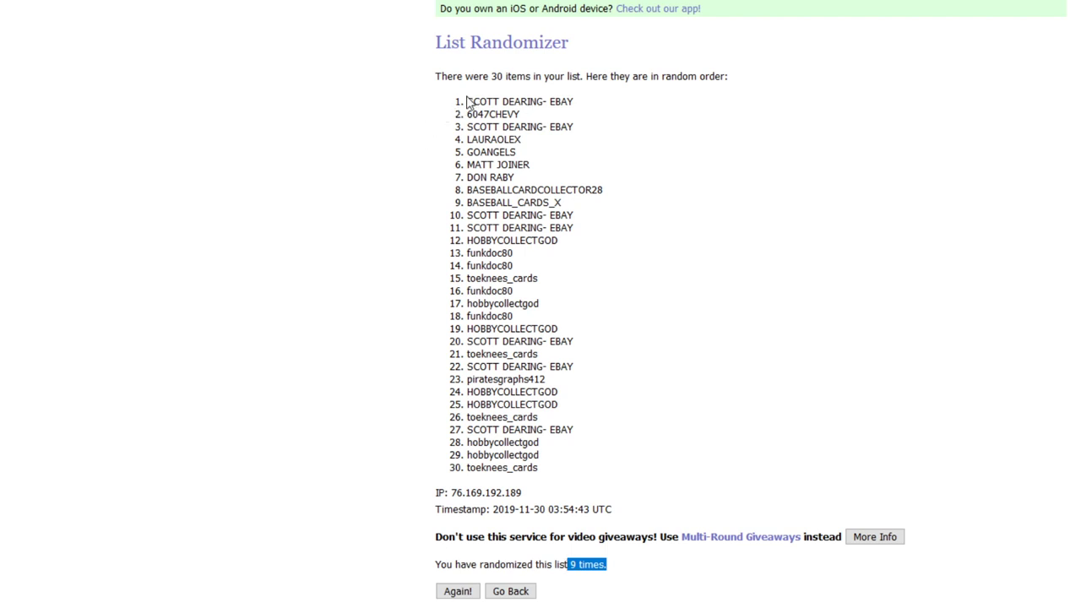
Step: Copy the 30 randomized entries and switch to the TRIPLETHREADS MIXER NOV29 workbook in Excel, maximized
left_click_drag(469, 104, 581, 470)
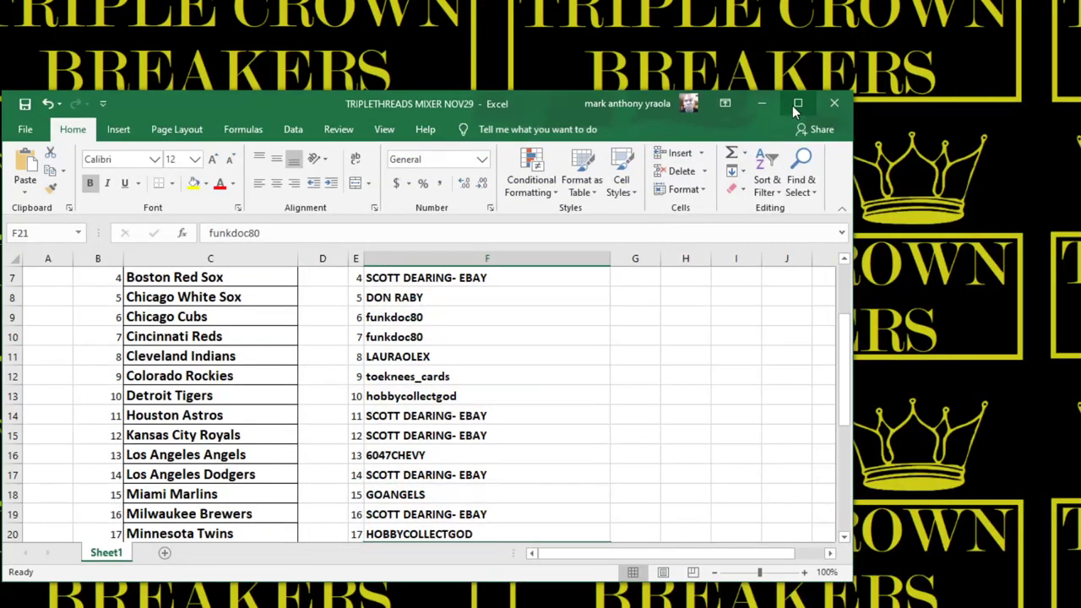
left_click(798, 105)
scroll(536, 185, "up", 2)
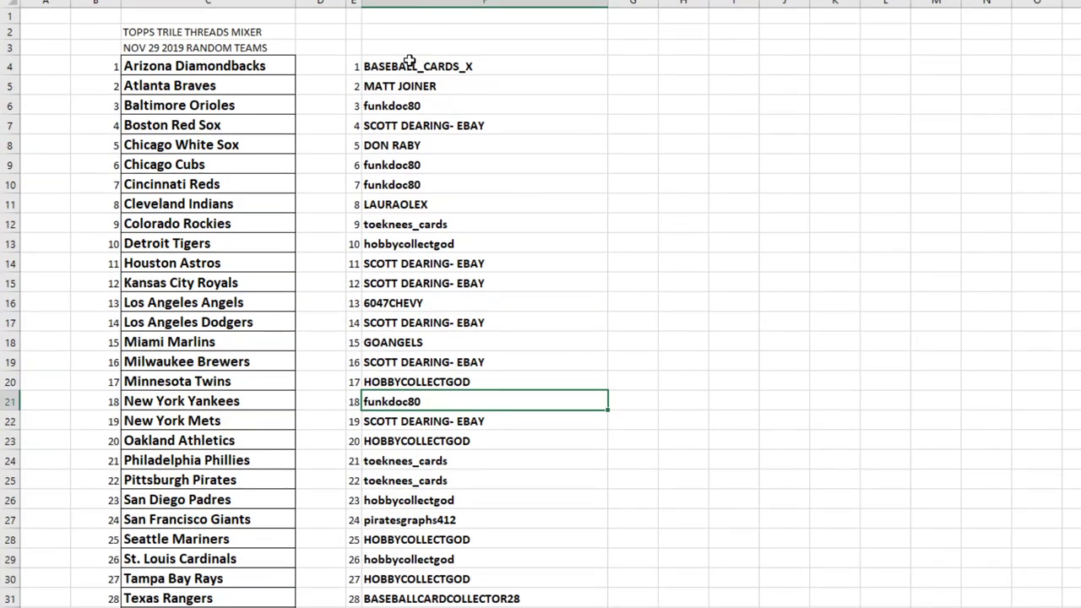
Step: Clear the old numbers and participant entries from E4:F33
left_click_drag(354, 66, 628, 557)
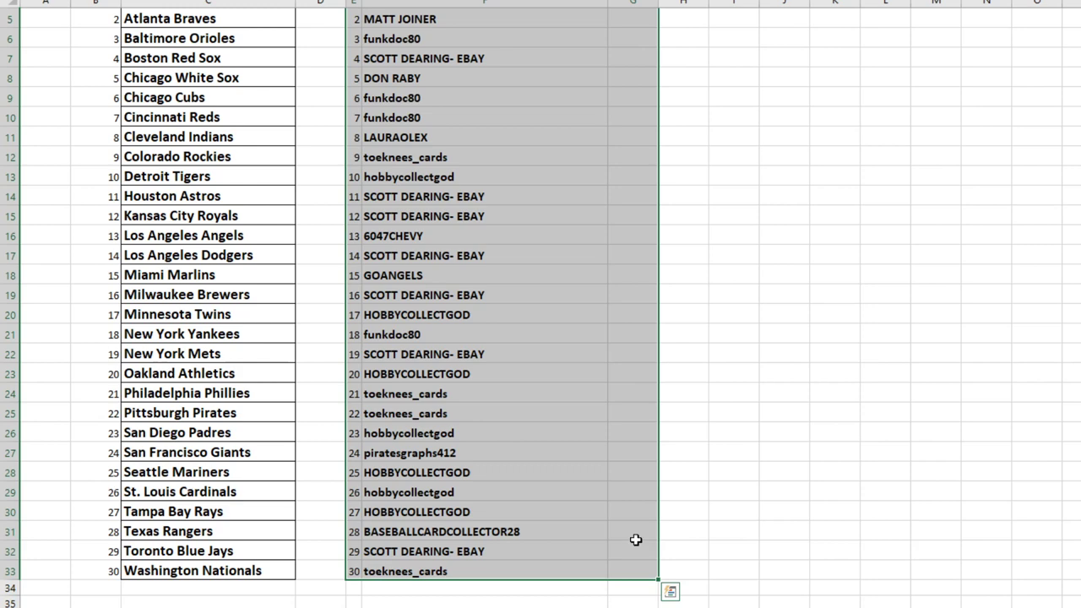
scroll(633, 539, "up", 1)
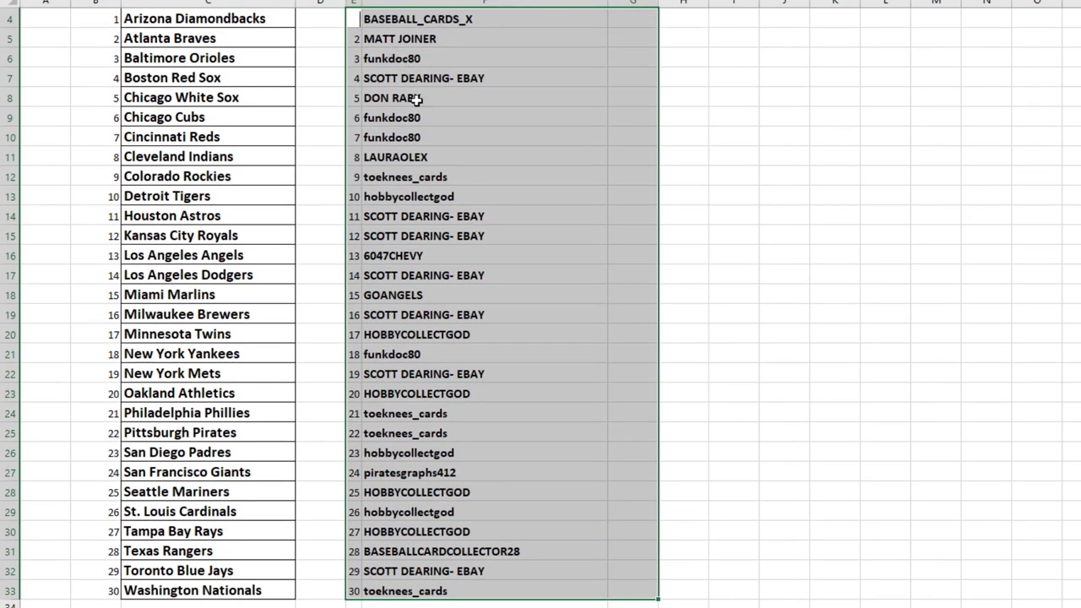
left_click(637, 174)
left_click_drag(350, 38, 483, 411)
key("Delete")
scroll(485, 403, "up", 4)
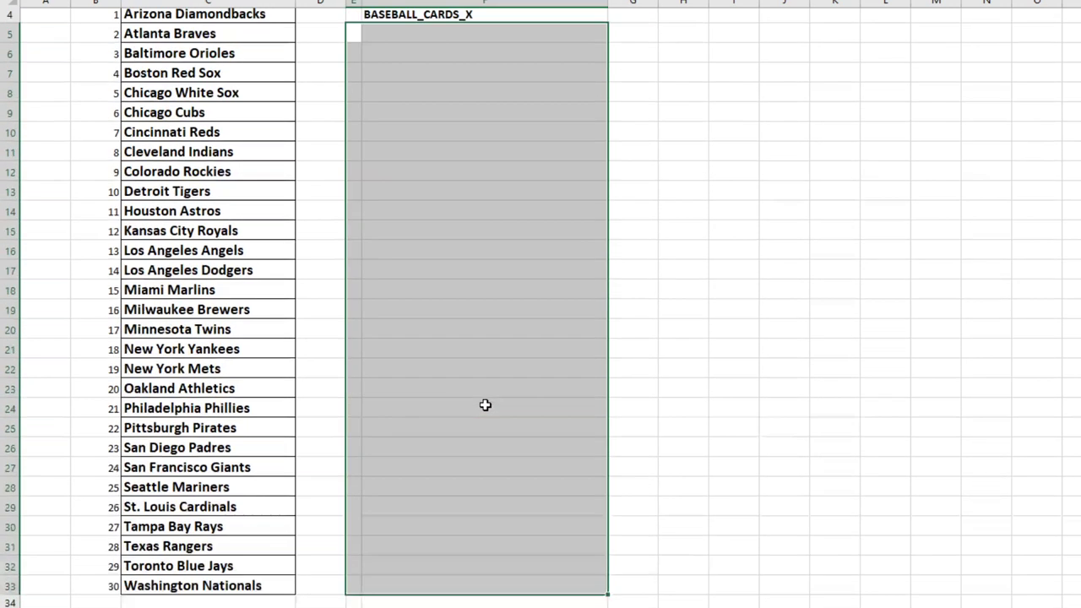
left_click(357, 88)
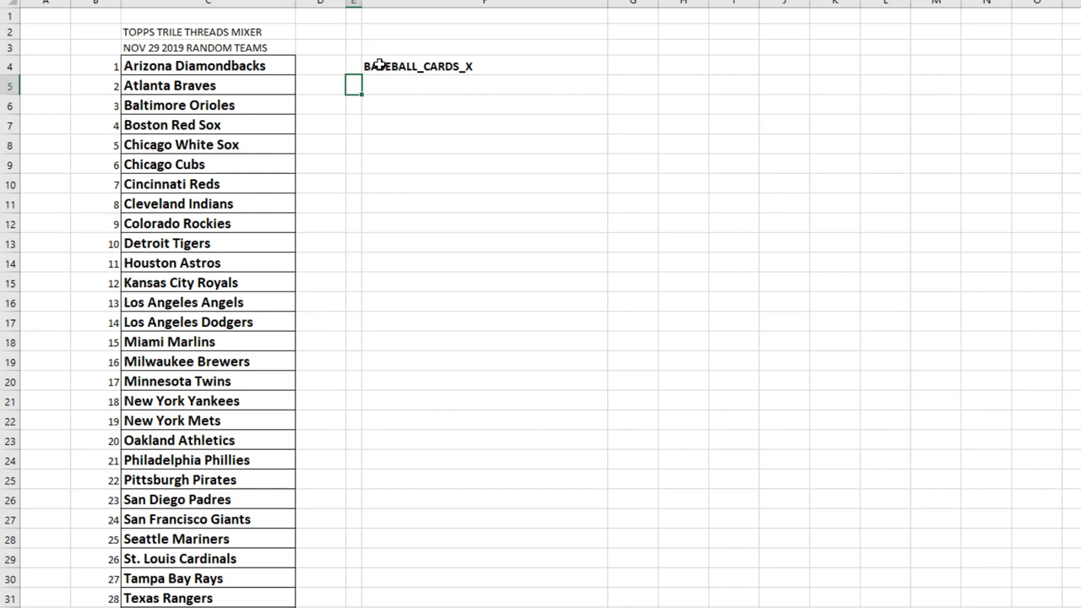
left_click(382, 71)
key("Delete")
Step: Paste the randomized participant list into column F starting at F4, keeping the source formatting
left_click(357, 66)
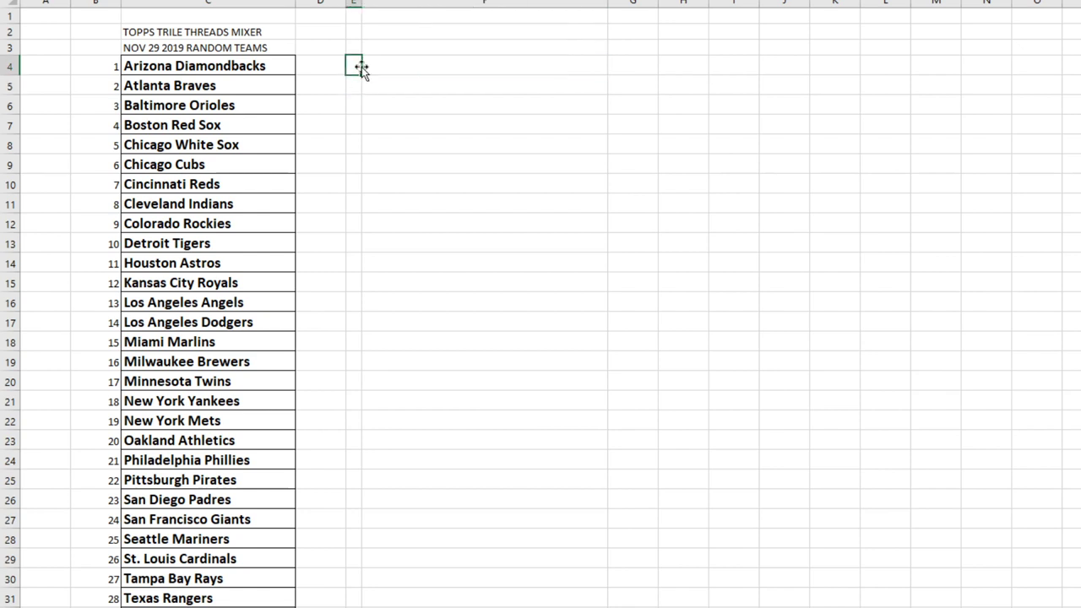
left_click(375, 66)
right_click(375, 66)
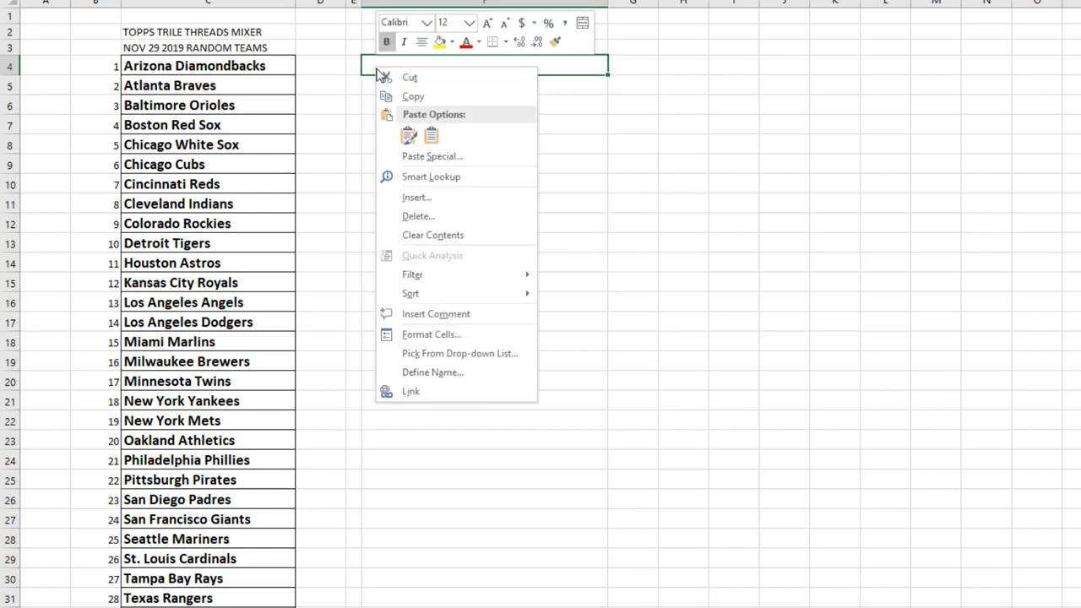
left_click(410, 135)
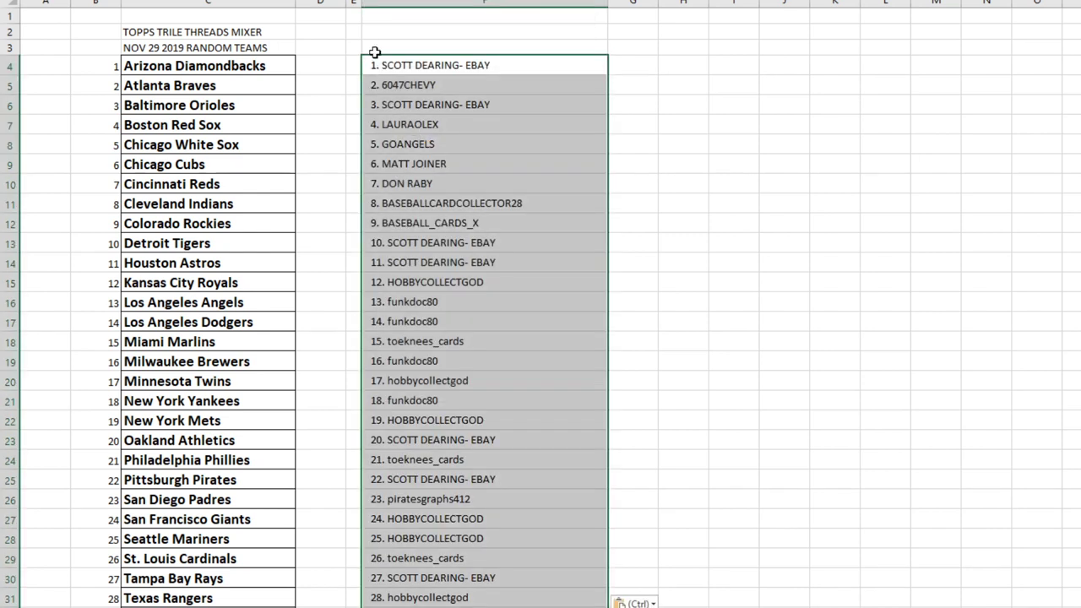
Step: Delete the empty columns D and E so the randomized list sits directly beside the teams
left_click(355, 3)
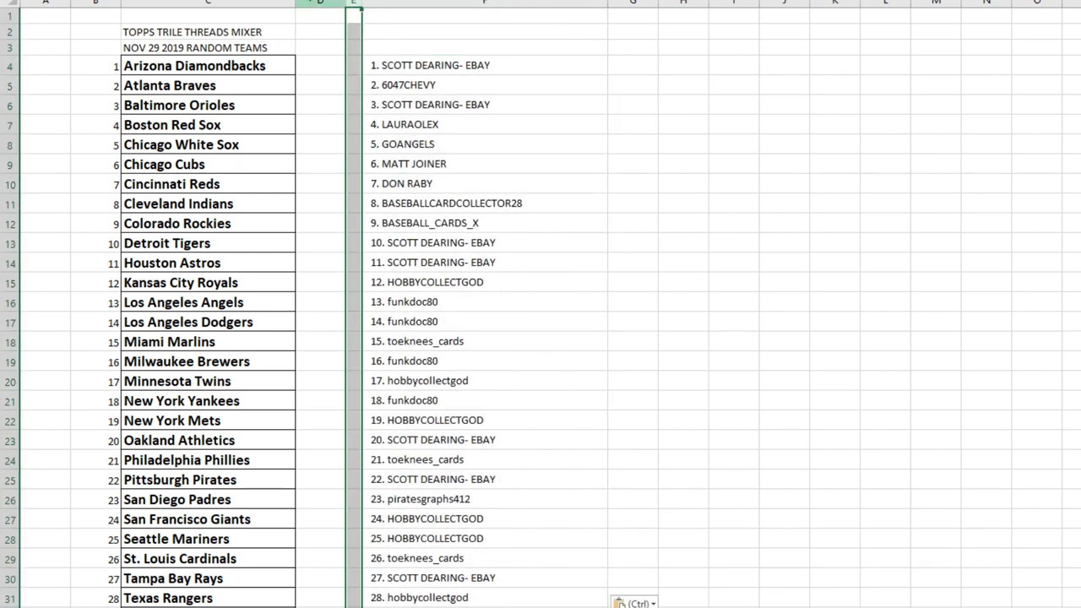
left_click_drag(355, 3, 319, 3)
right_click(316, 4)
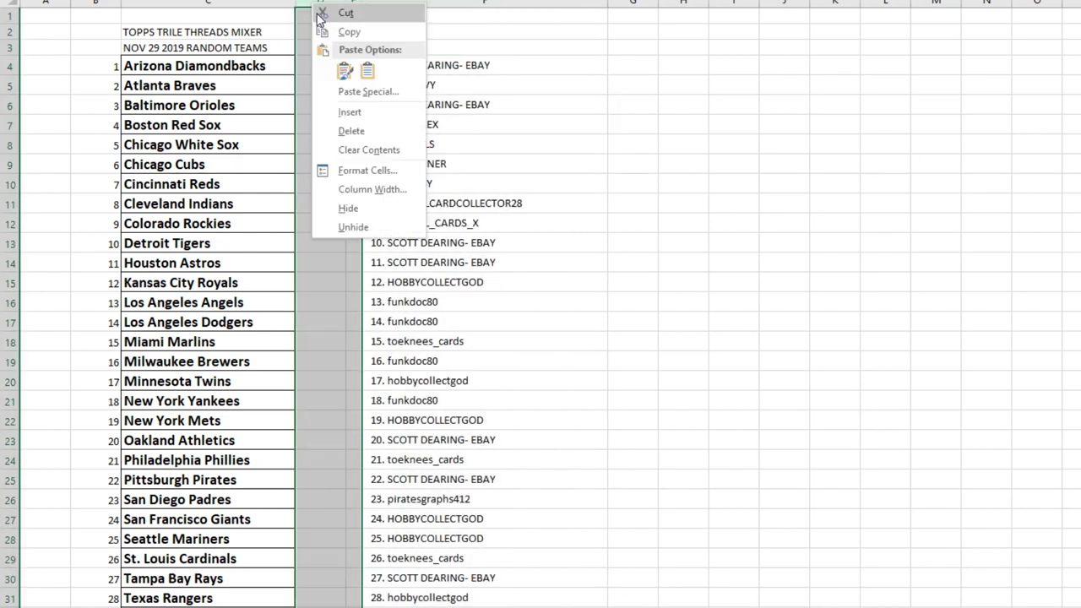
left_click(350, 129)
left_click(409, 78)
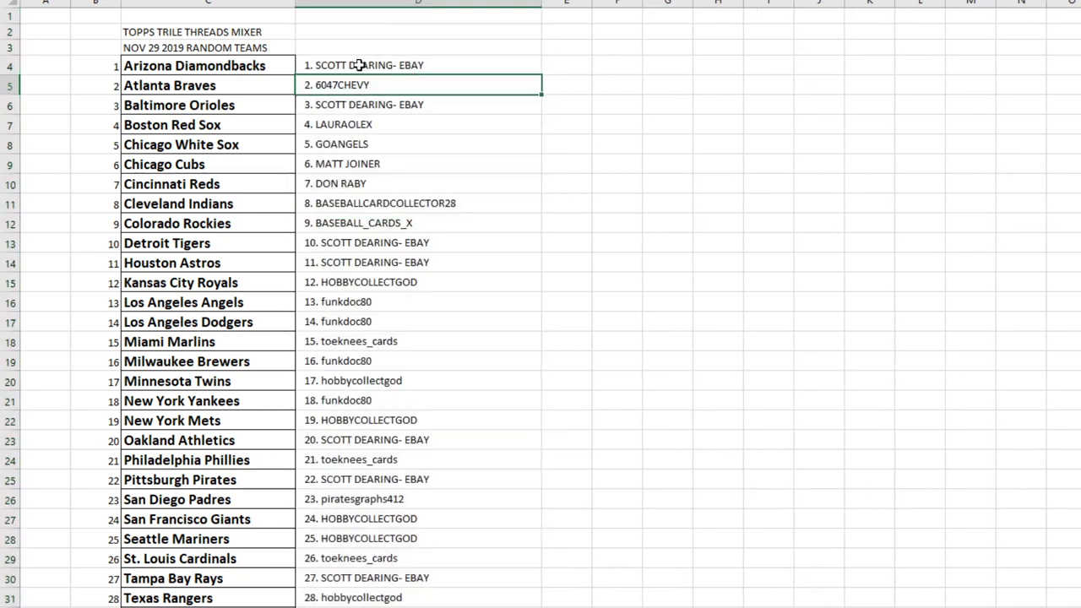
Step: Make the randomized participant list in D4:D33 bold and enlarge its font to match the team names
left_click_drag(409, 66, 386, 572)
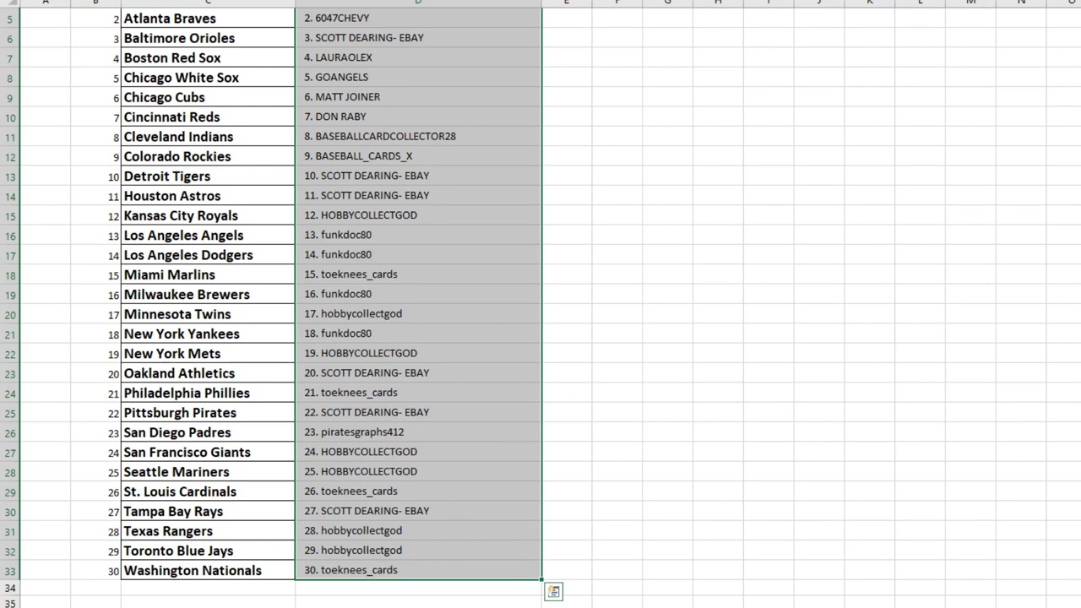
key("ctrl+b")
scroll(541, 304, "up", 2)
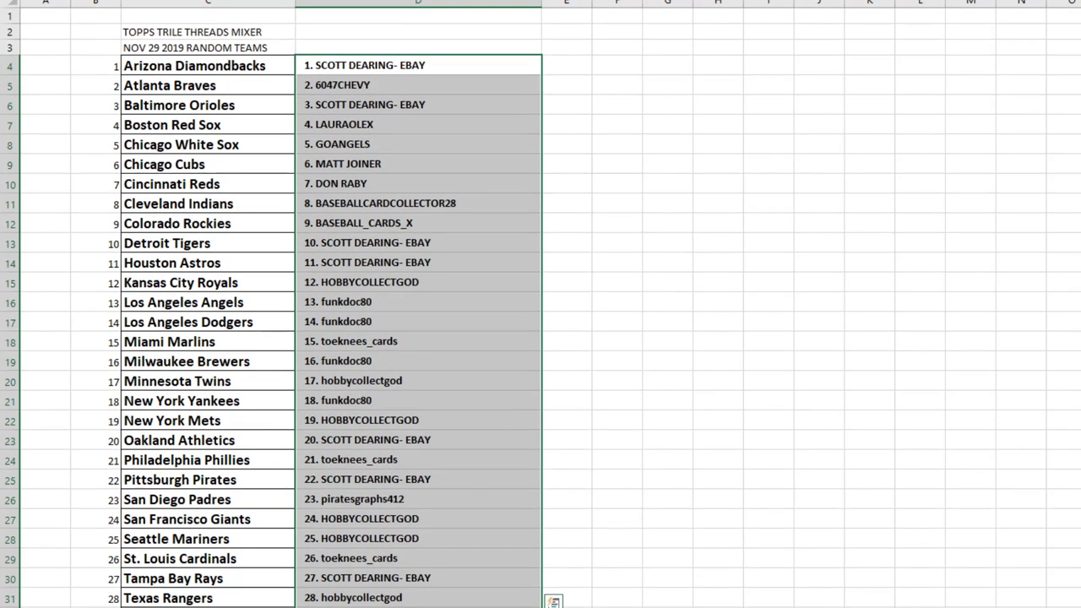
left_click(228, 98)
left_click(557, 99)
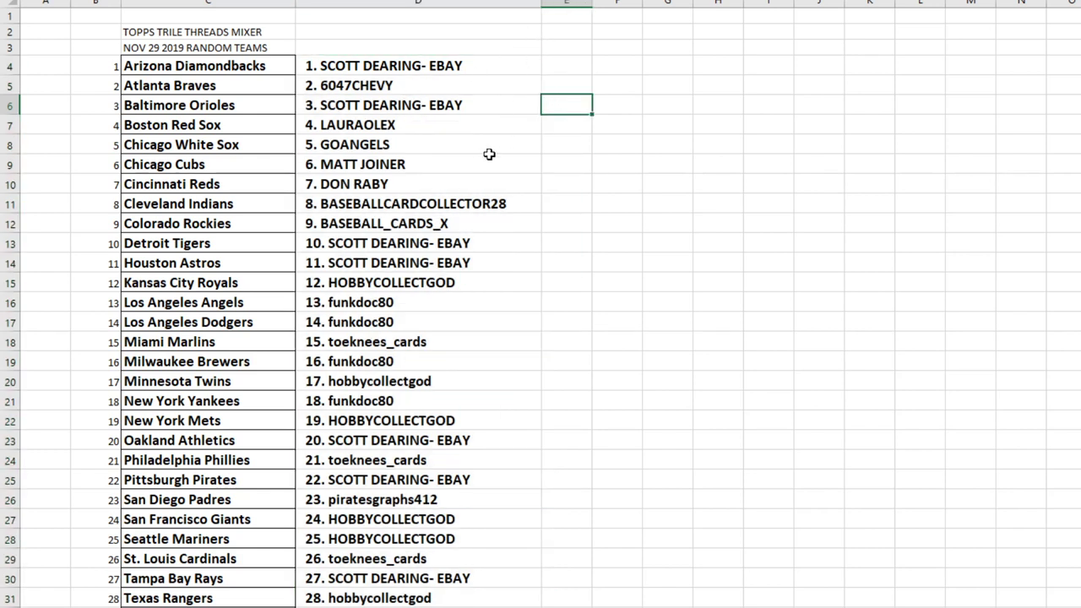
Step: Review each team's assigned participant row by row, from the Baltimore Orioles down to the St. Louis Cardinals
key("Down")
left_click(350, 108)
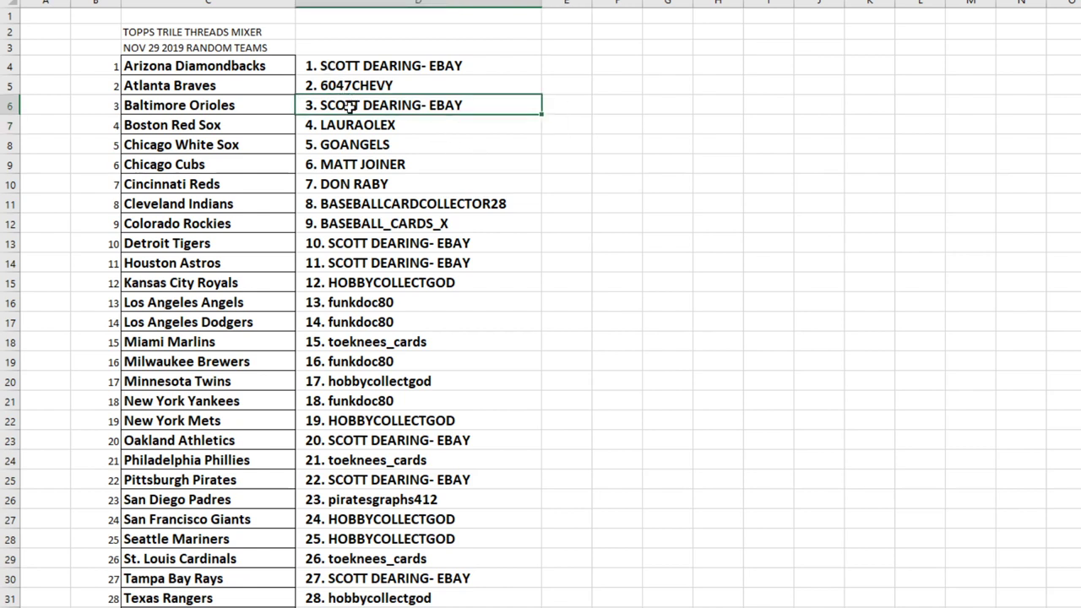
left_click(465, 133)
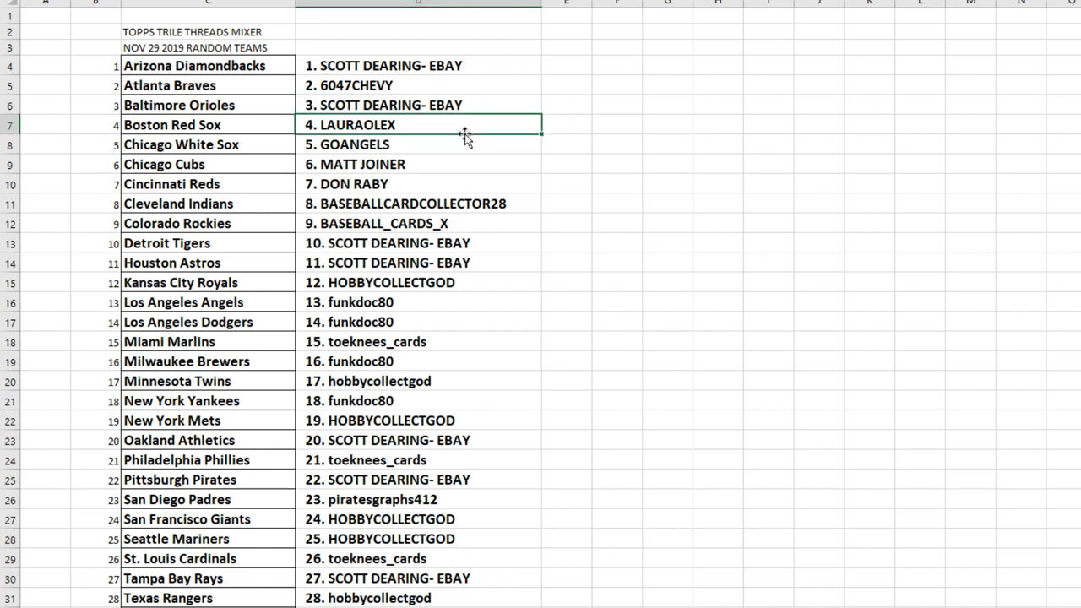
key("Down")
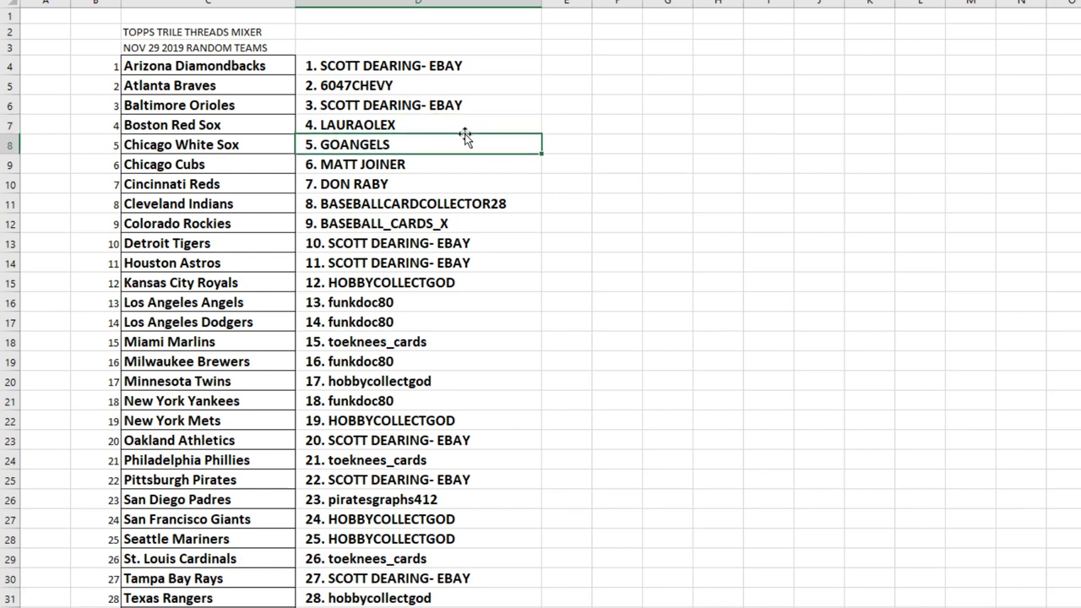
key("Down")
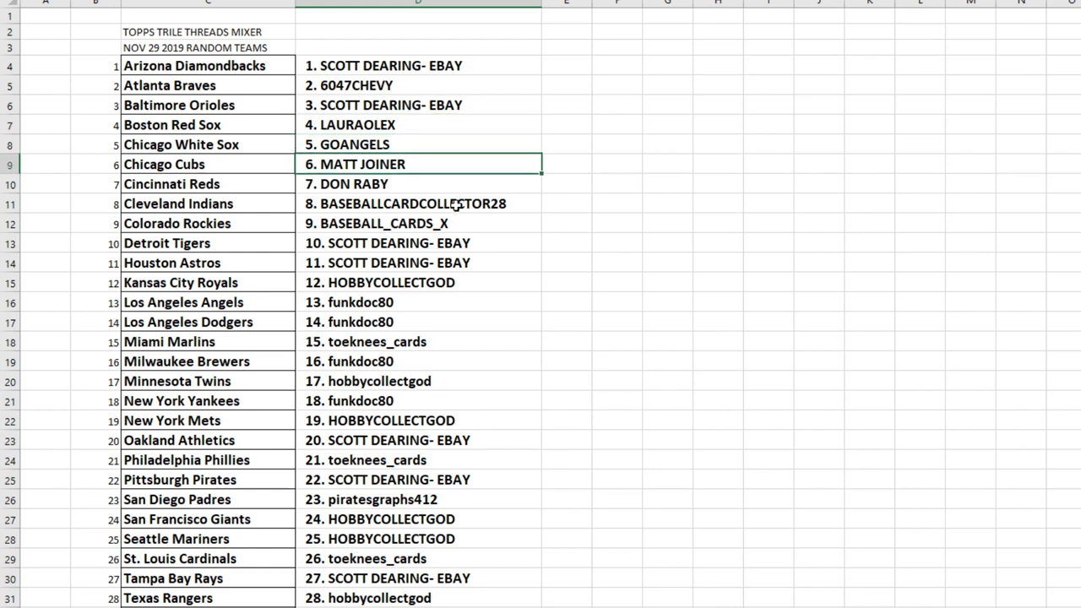
key("Down")
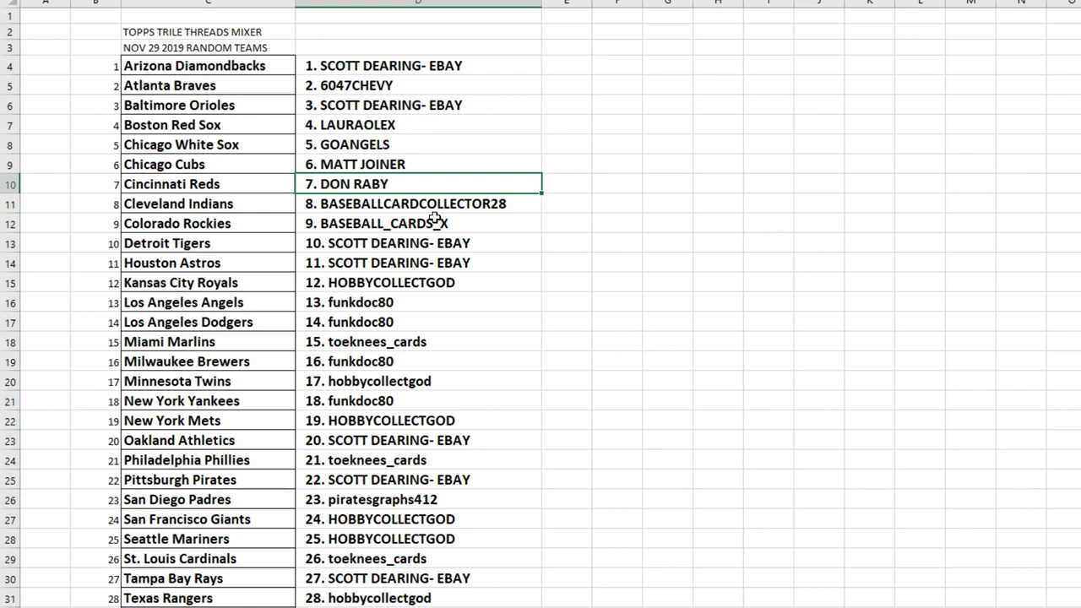
key("Down")
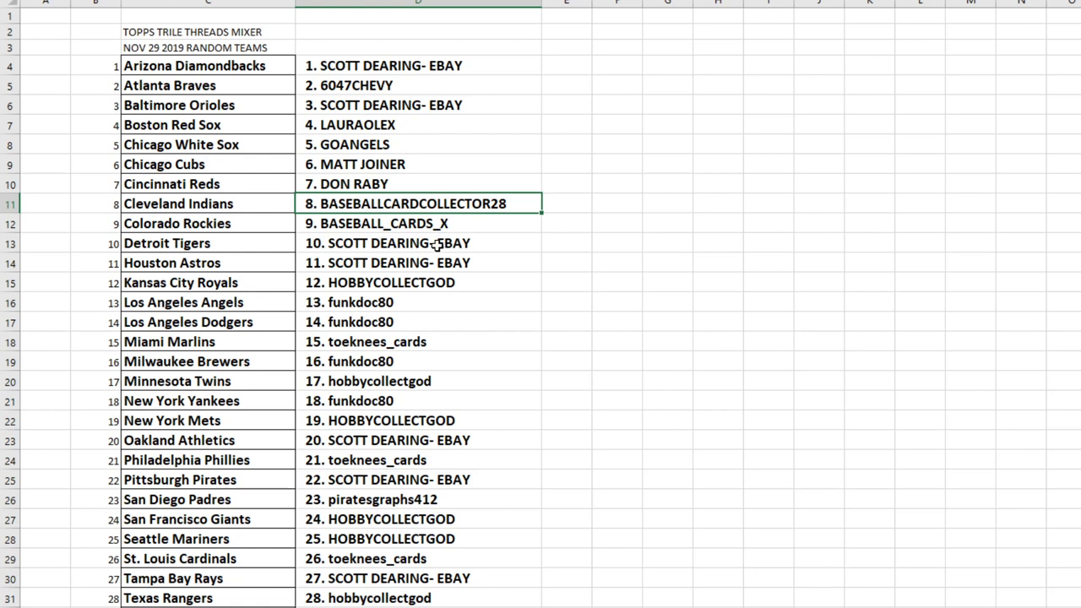
key("Down")
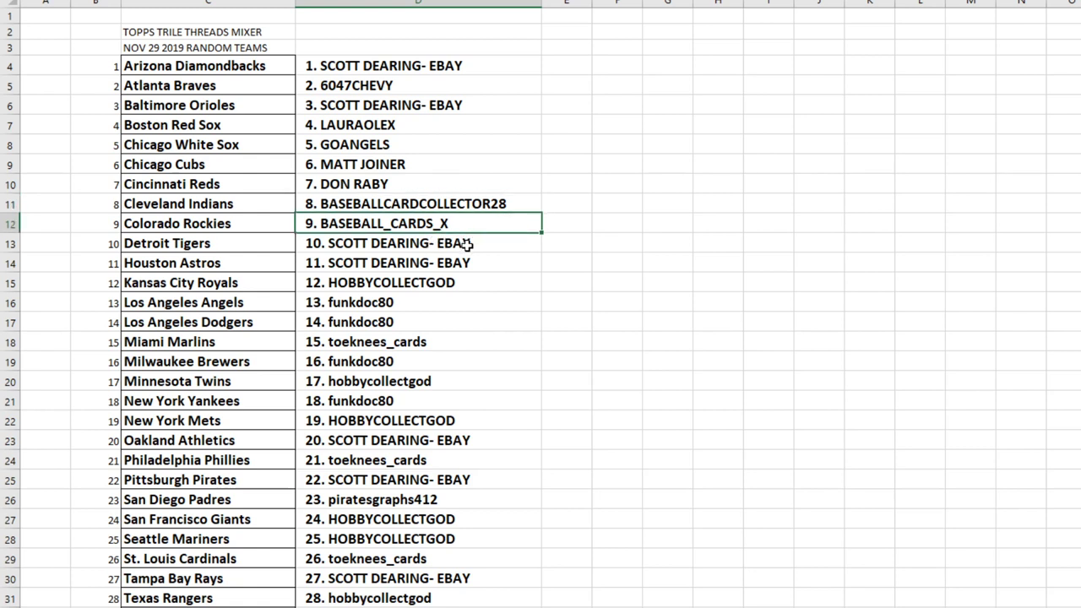
key("Down")
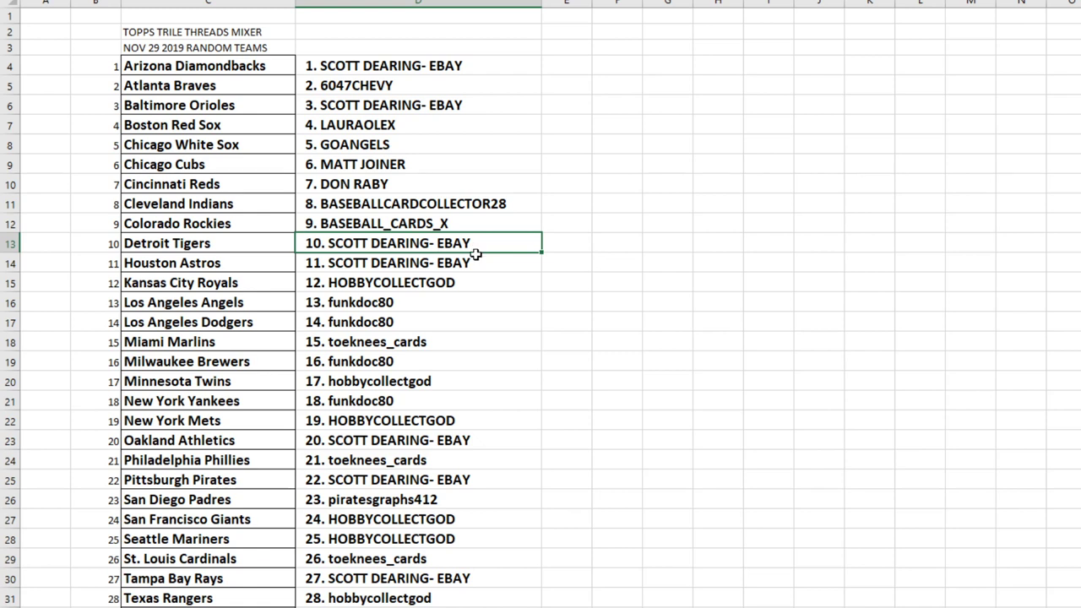
key("Down")
key("Down")
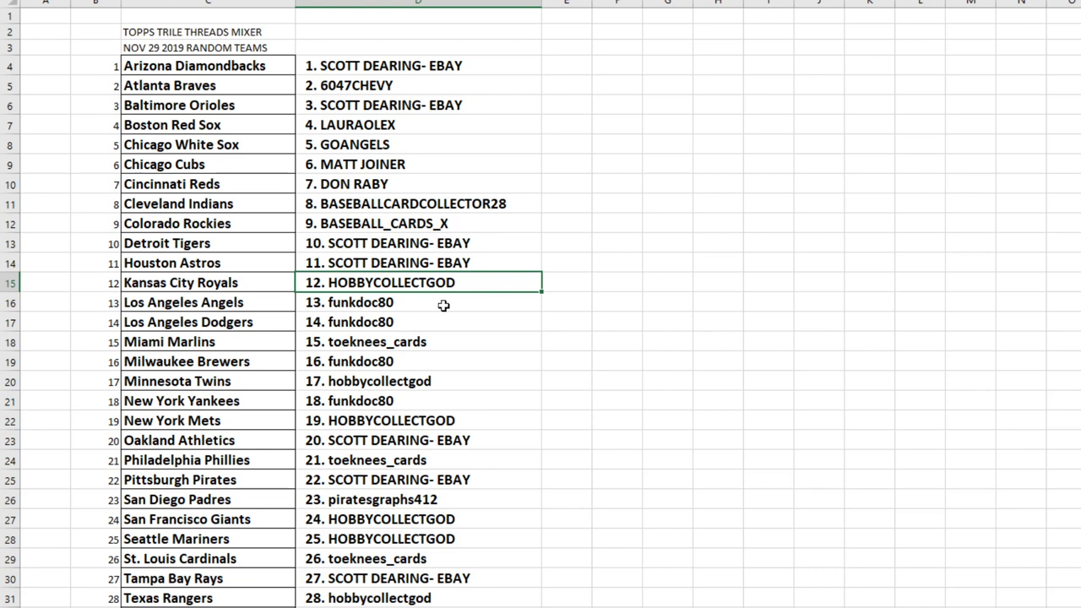
key("Down")
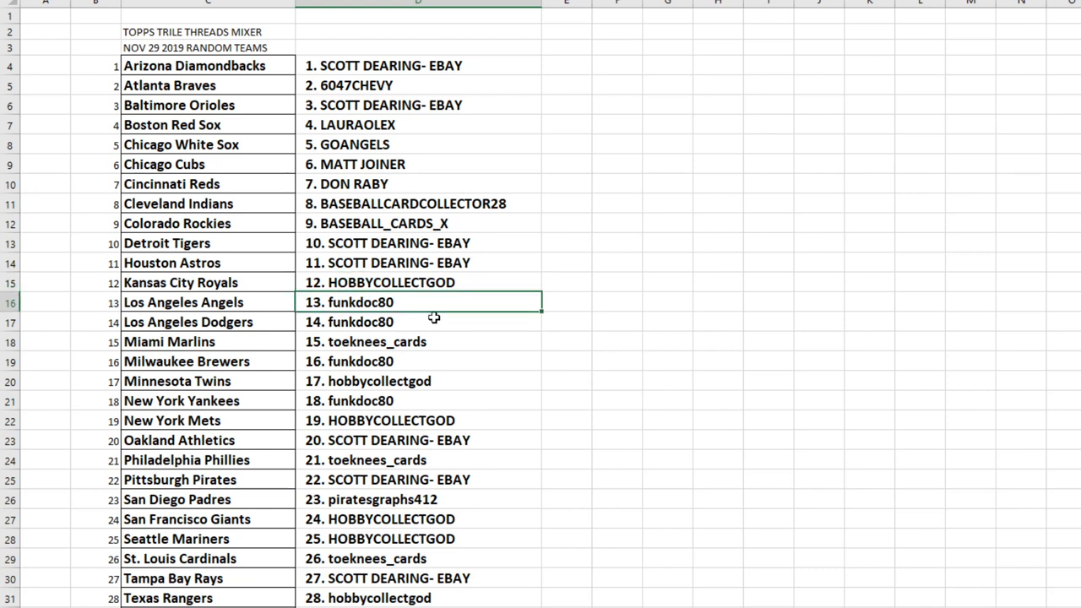
left_click(433, 321)
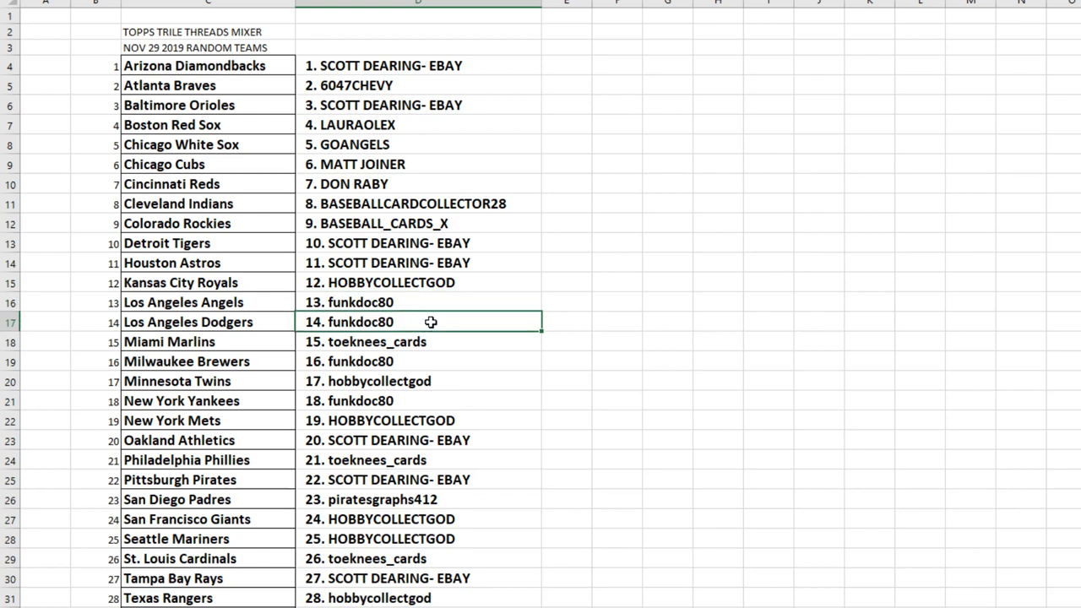
left_click(429, 341)
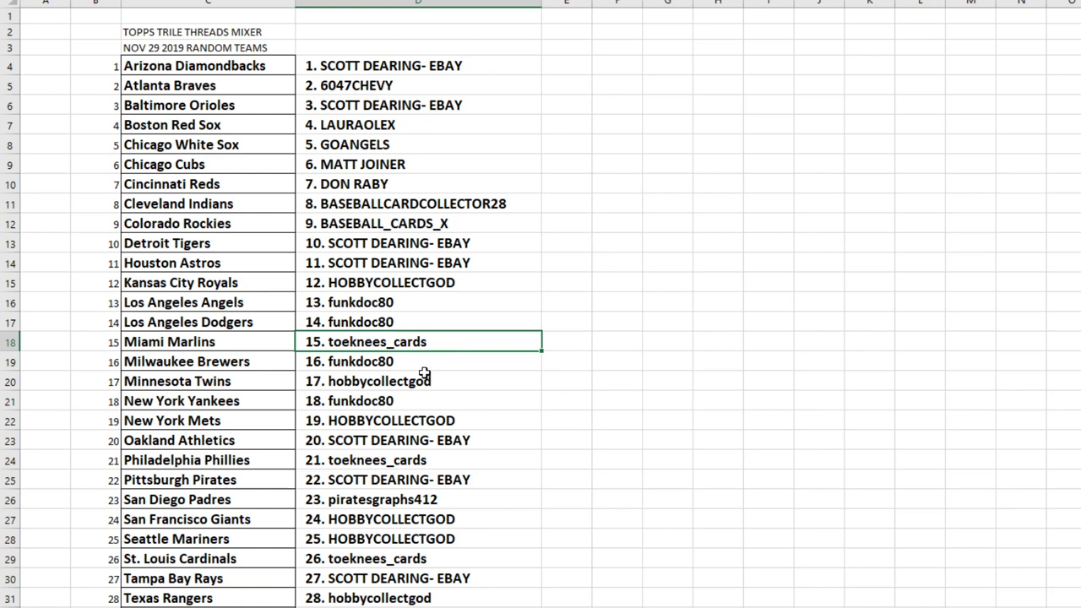
left_click(425, 368)
left_click(423, 387)
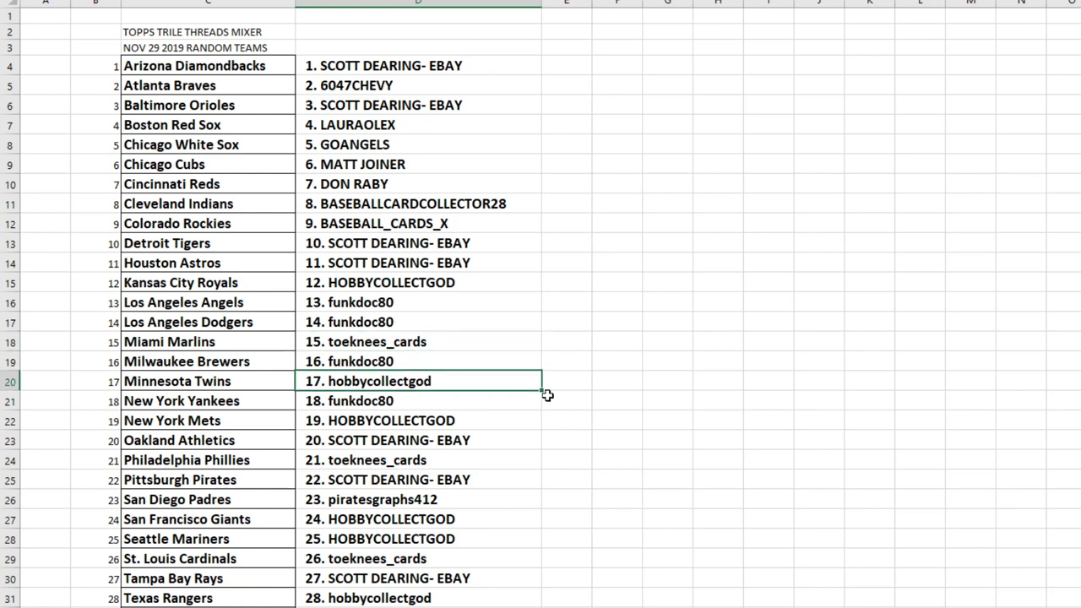
left_click(457, 428)
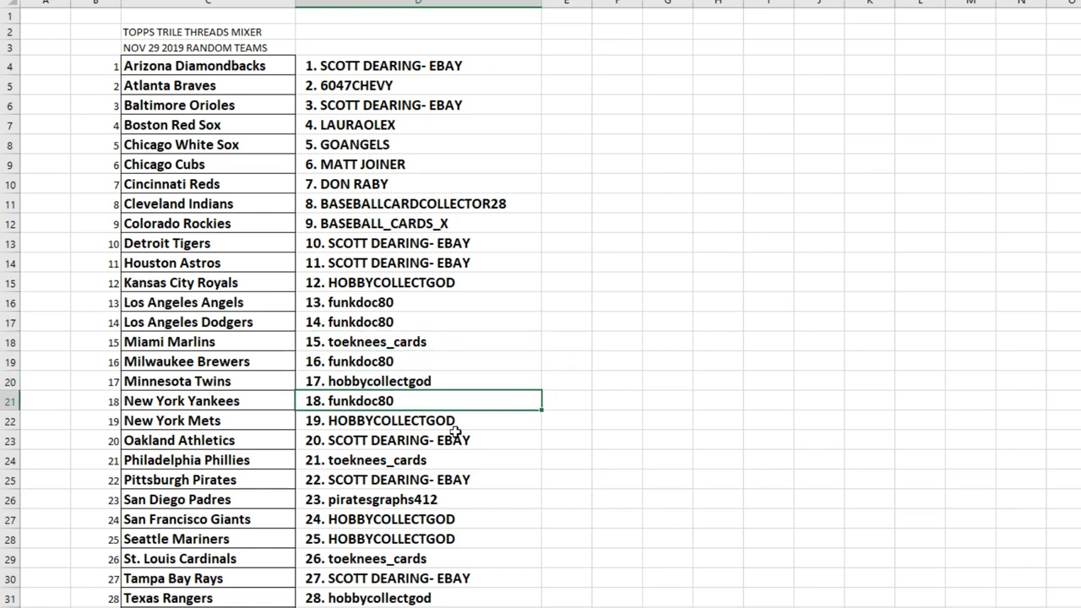
left_click(450, 421)
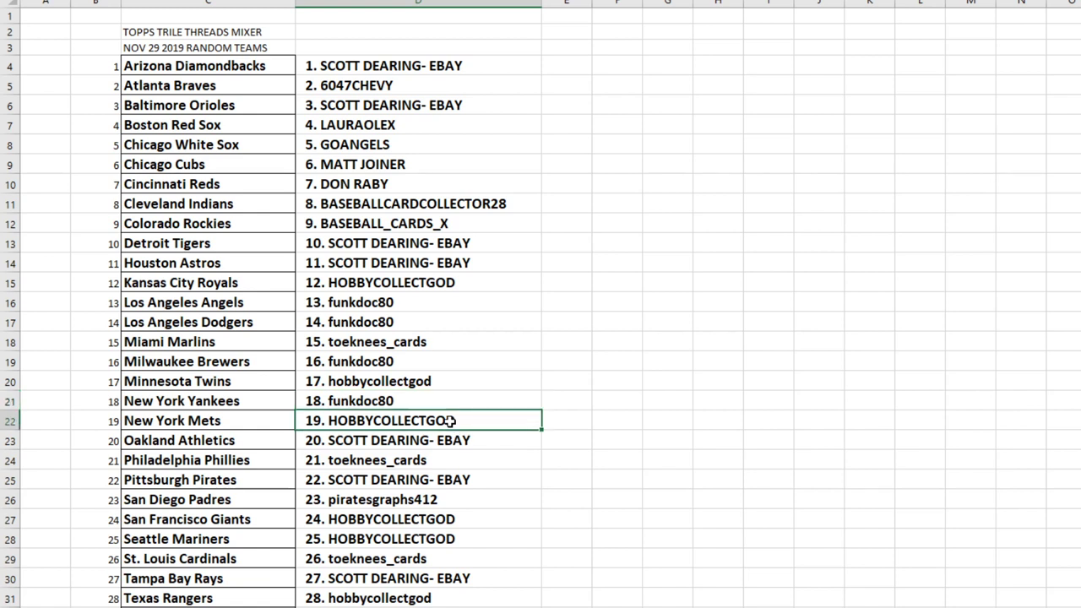
left_click(444, 446)
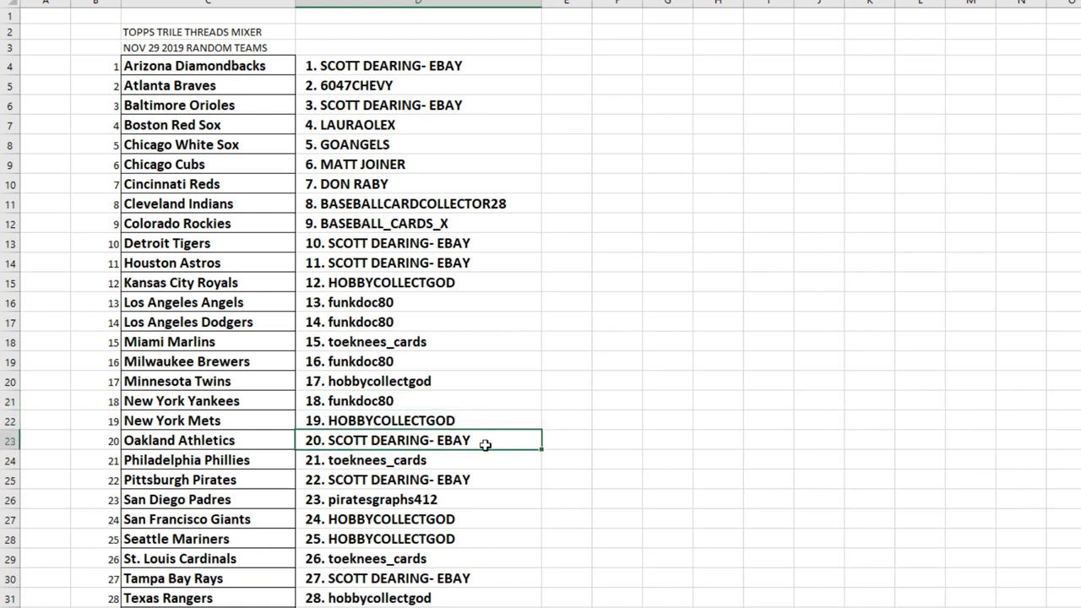
left_click(473, 462)
left_click(446, 486)
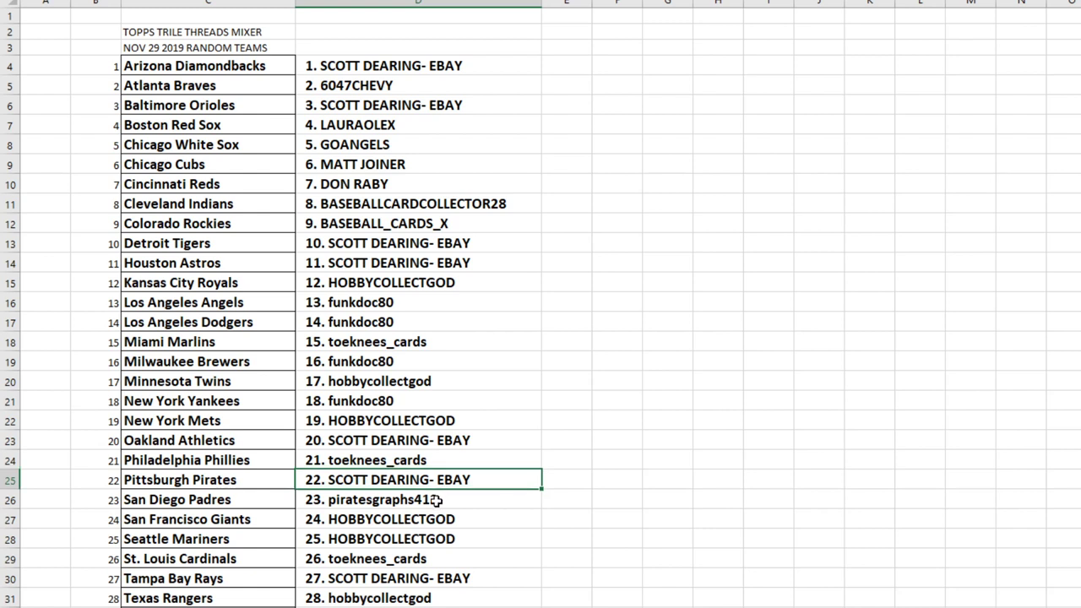
left_click(438, 503)
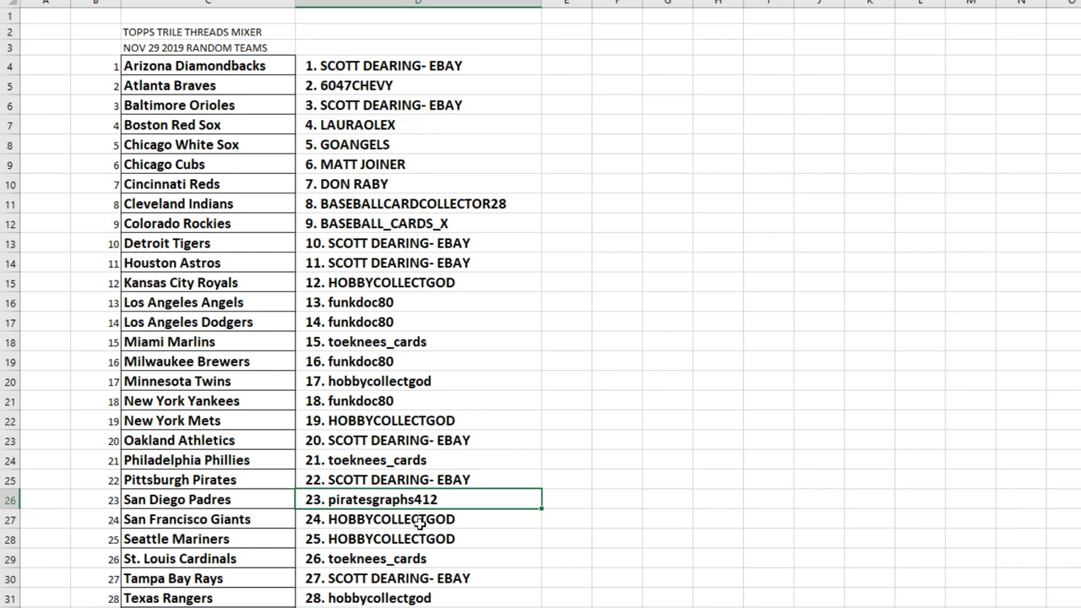
key("Down")
key("Down")
scroll(420, 522, "down", 2)
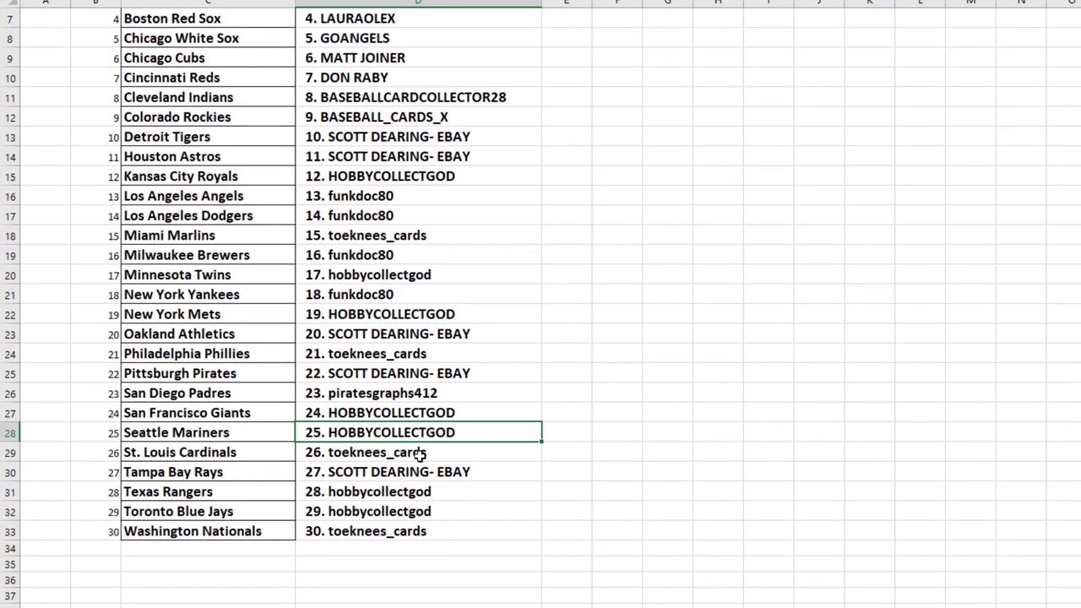
left_click(420, 456)
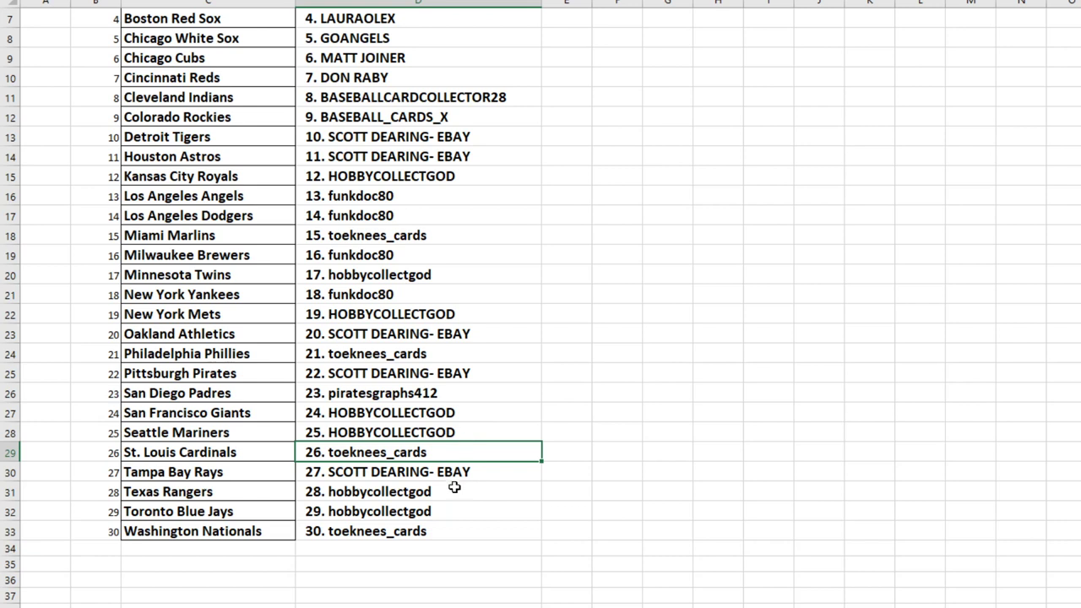
Step: Review the assigned participants from the Tampa Bay Rays down to the Washington Nationals, and look over the full team list once more
key("Down")
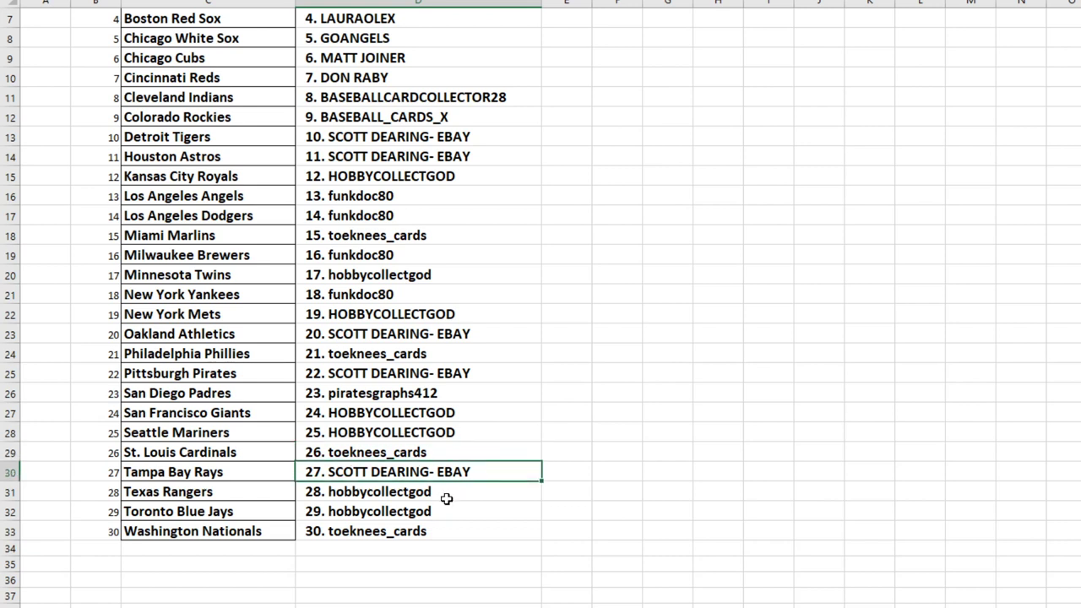
key("Down")
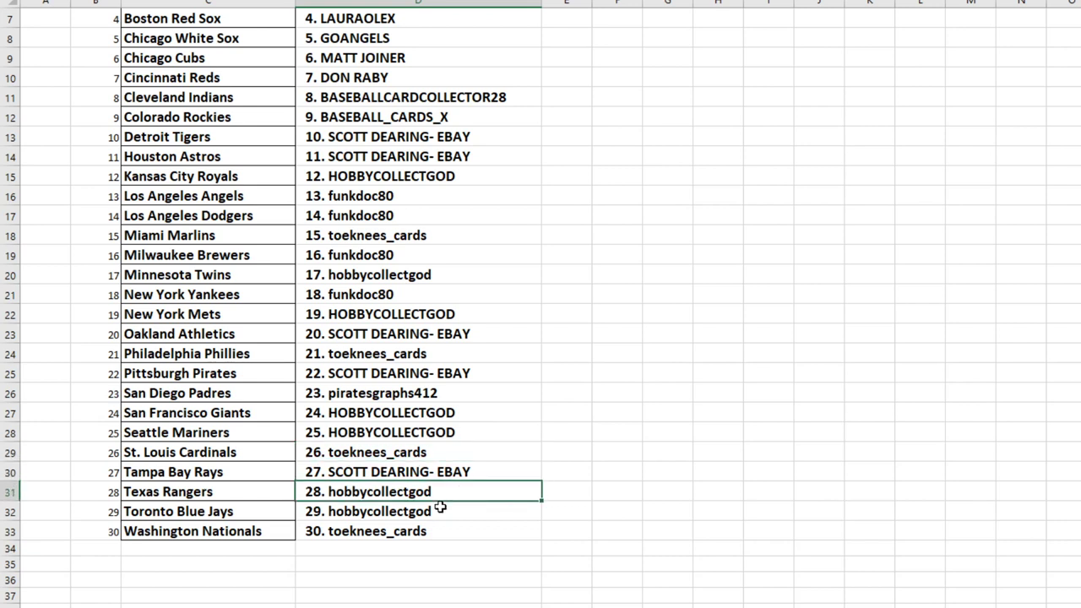
key("Down")
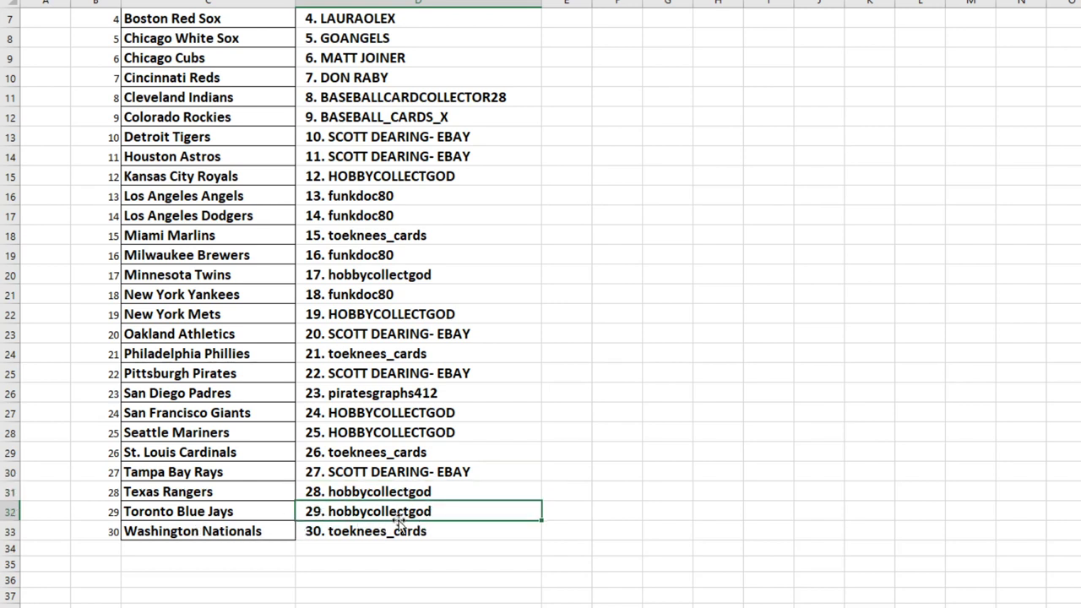
key("Down")
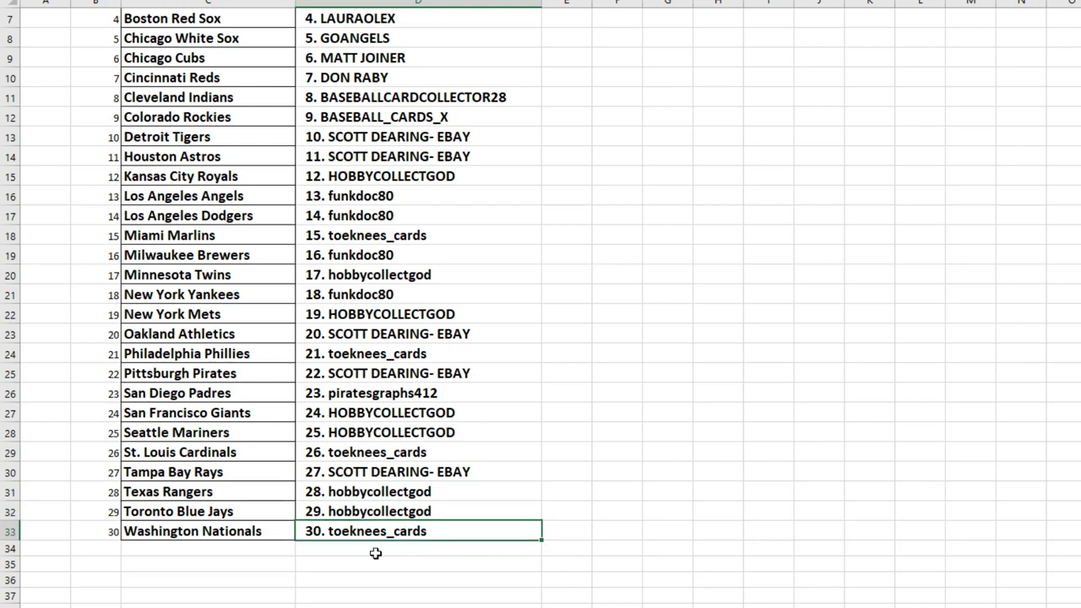
scroll(388, 505, "up", 2)
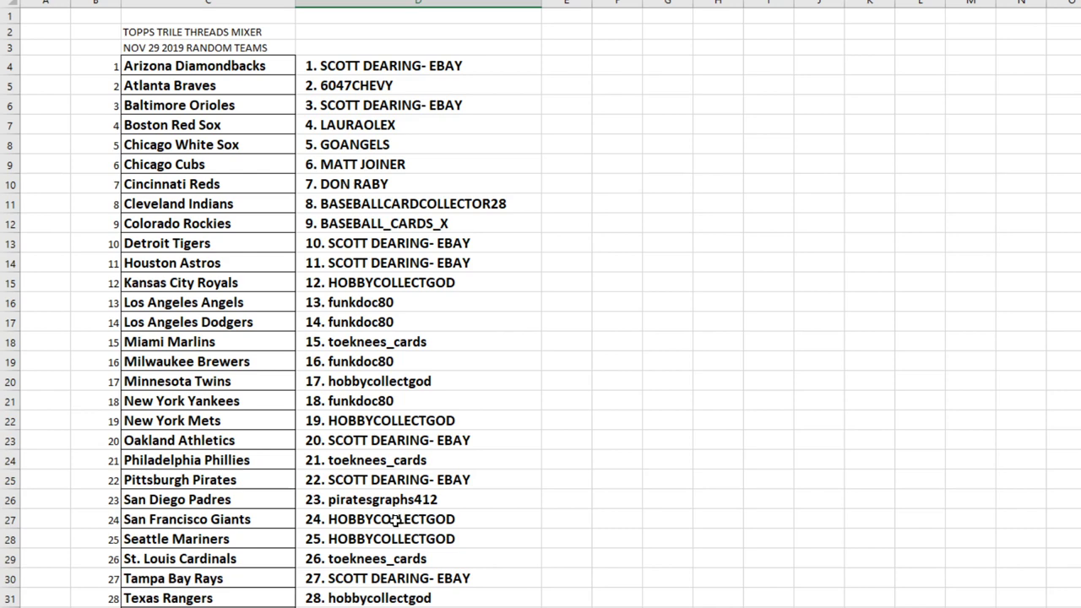
scroll(397, 519, "down", 1)
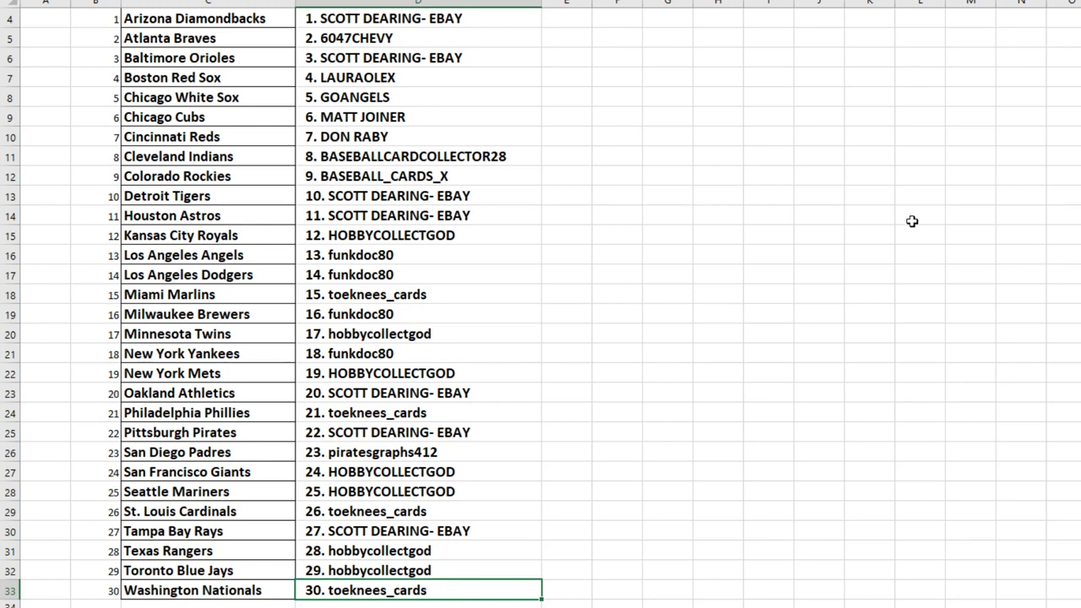
scroll(695, 242, "down", 2)
scroll(697, 287, "up", 3)
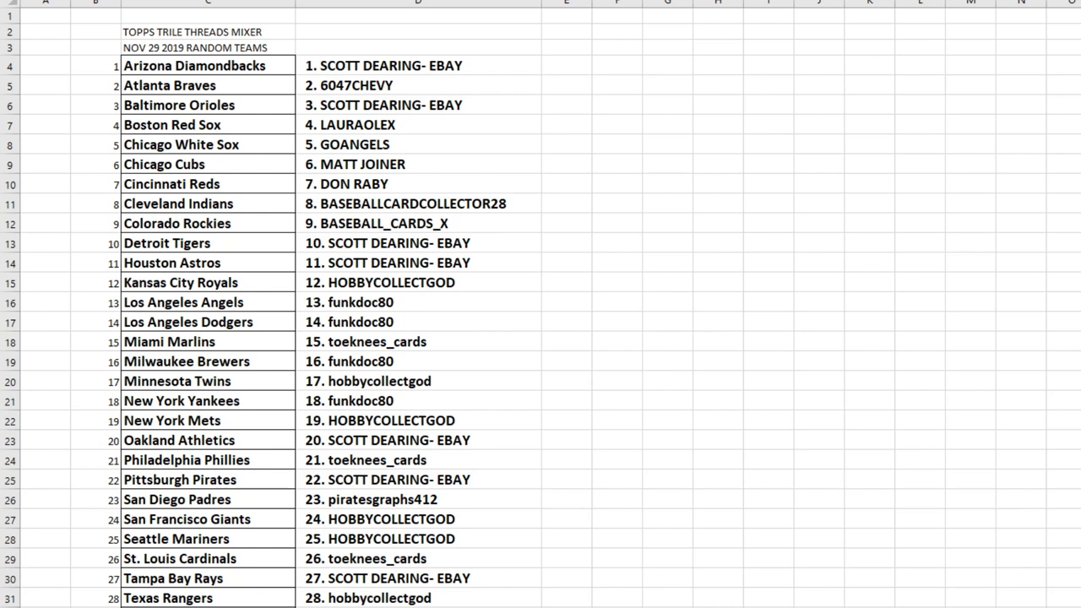
key("Return")
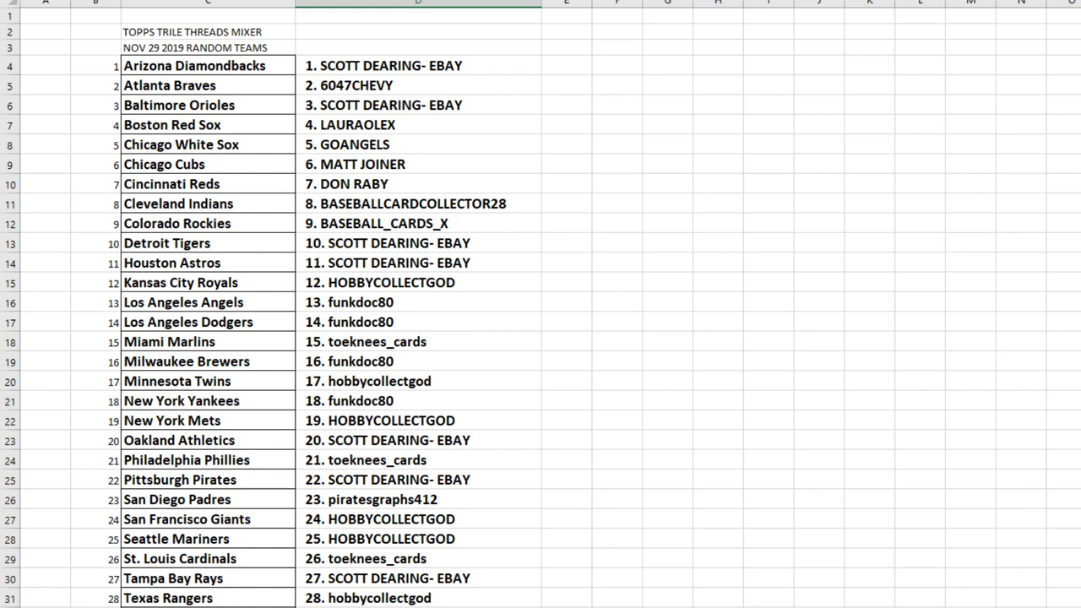
left_click(648, 121)
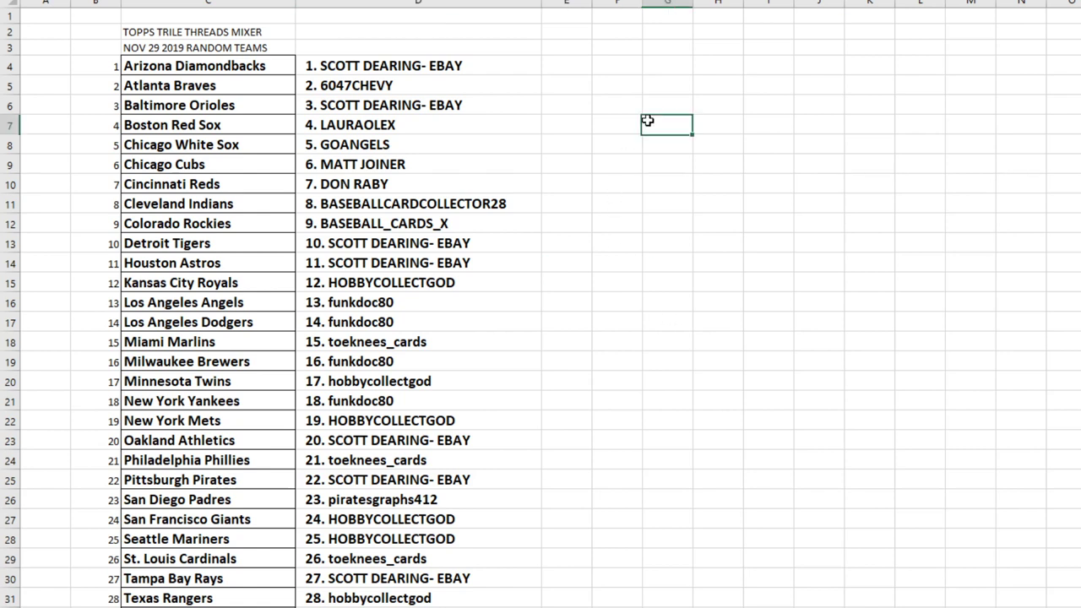
left_click(453, 66)
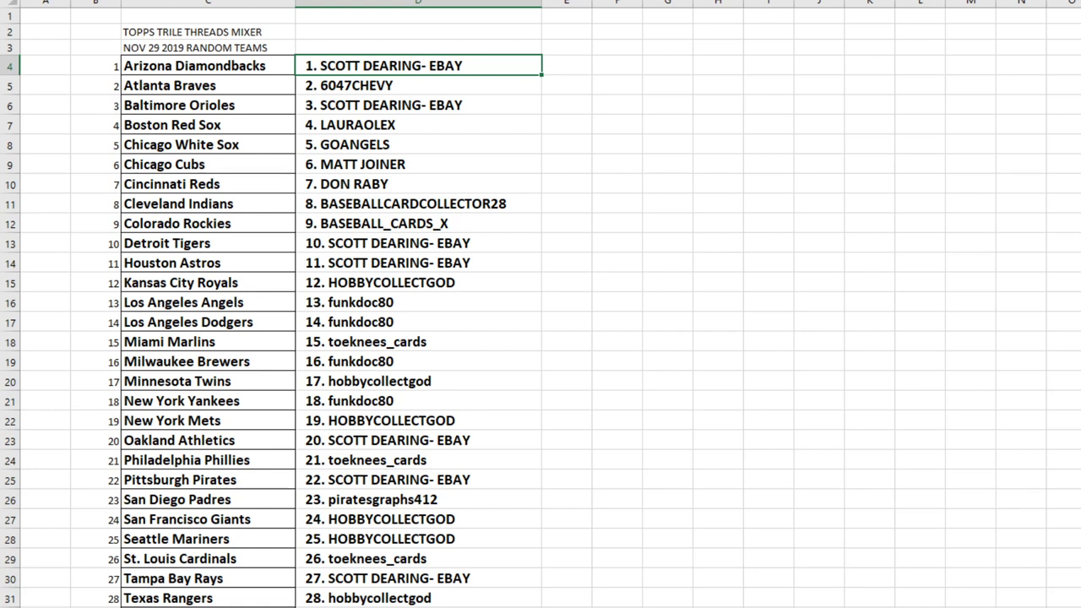
left_click(677, 82)
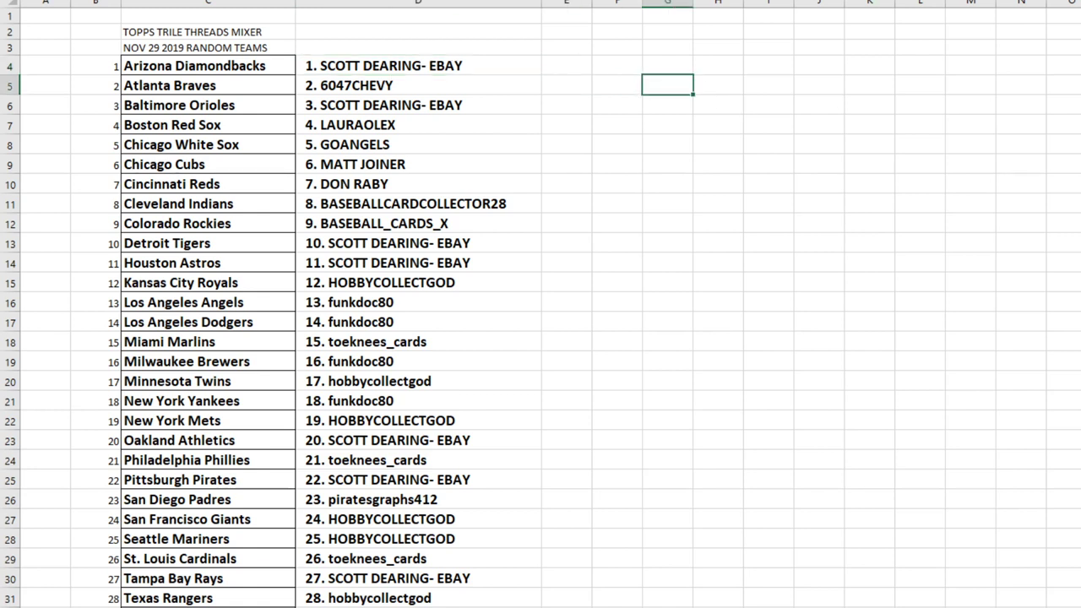